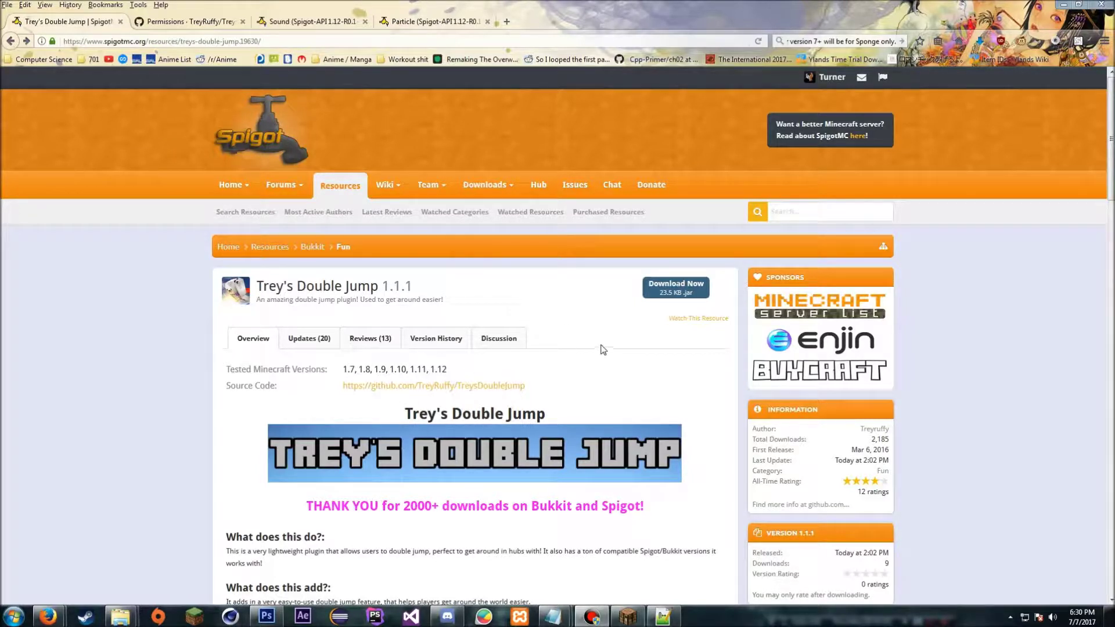
# Focus the browser window and scroll through the page
pyautogui.click(636, 379)
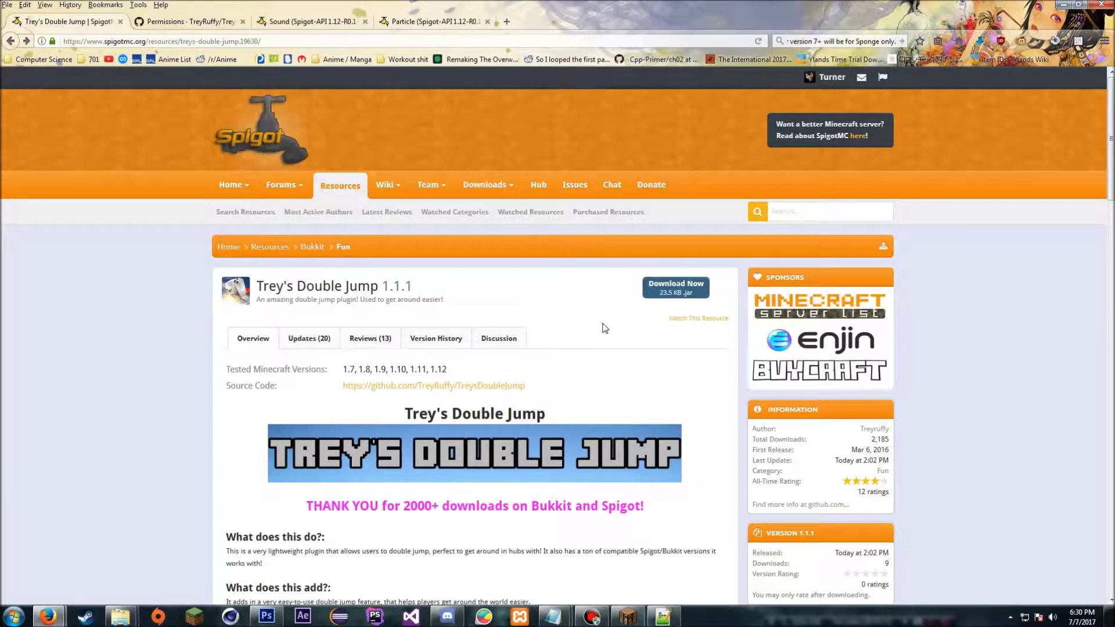
pyautogui.scroll(-3, 578, 374)
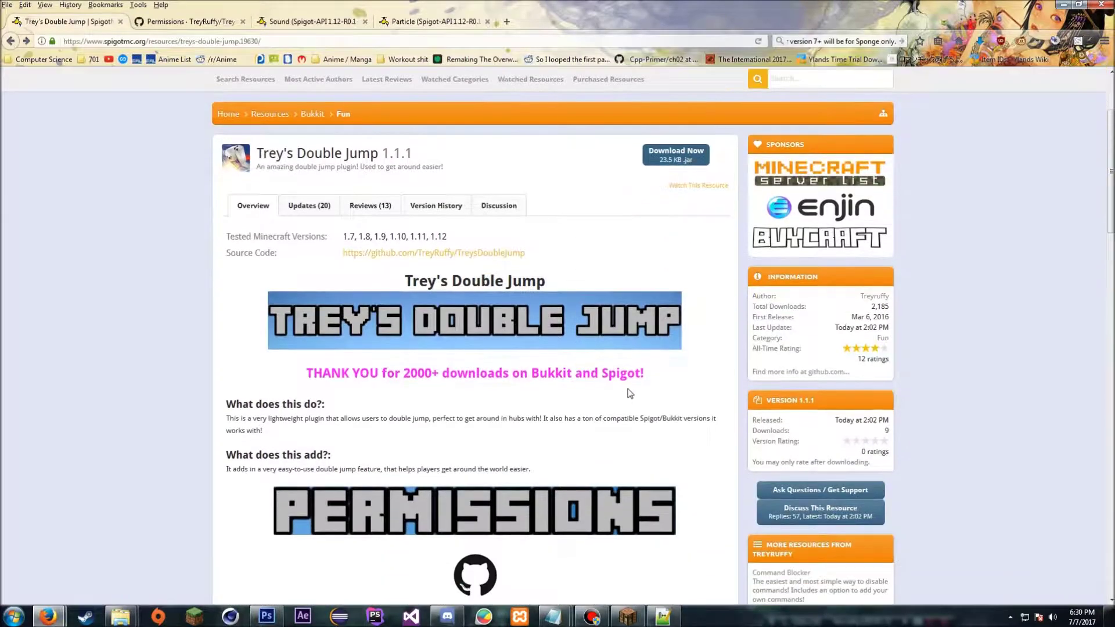
pyautogui.scroll(-1, 470, 411)
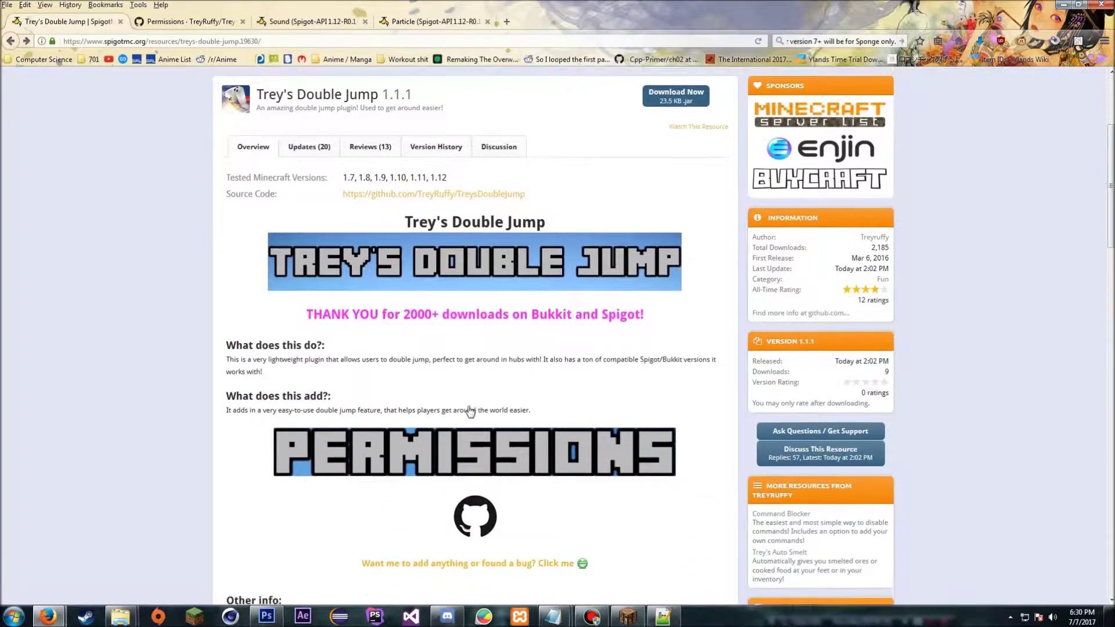
pyautogui.scroll(-1, 471, 412)
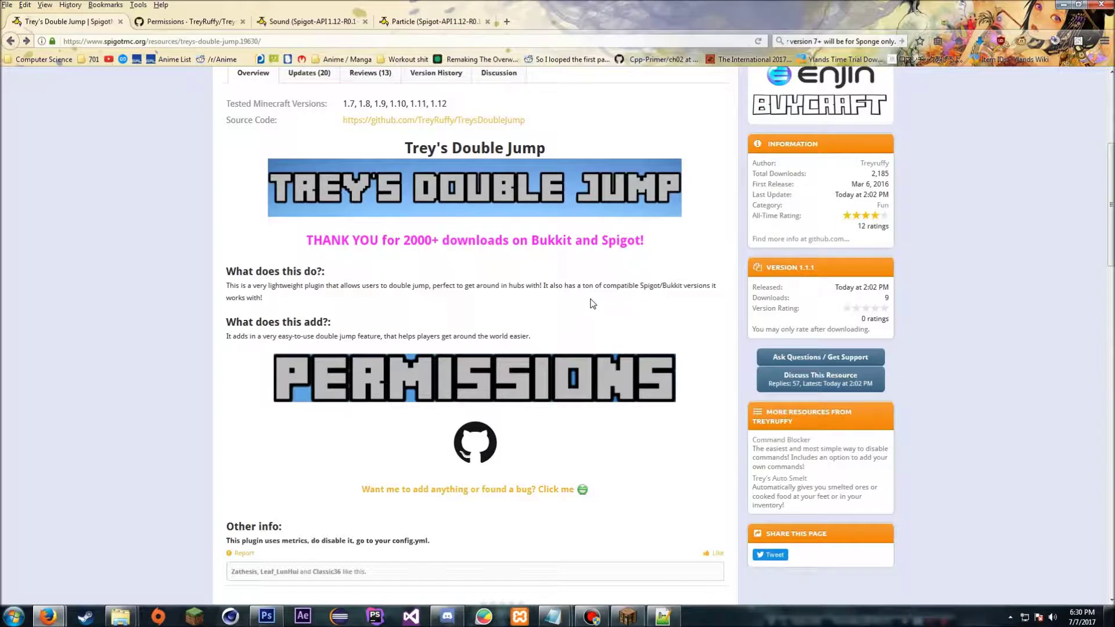
pyautogui.scroll(1, 593, 304)
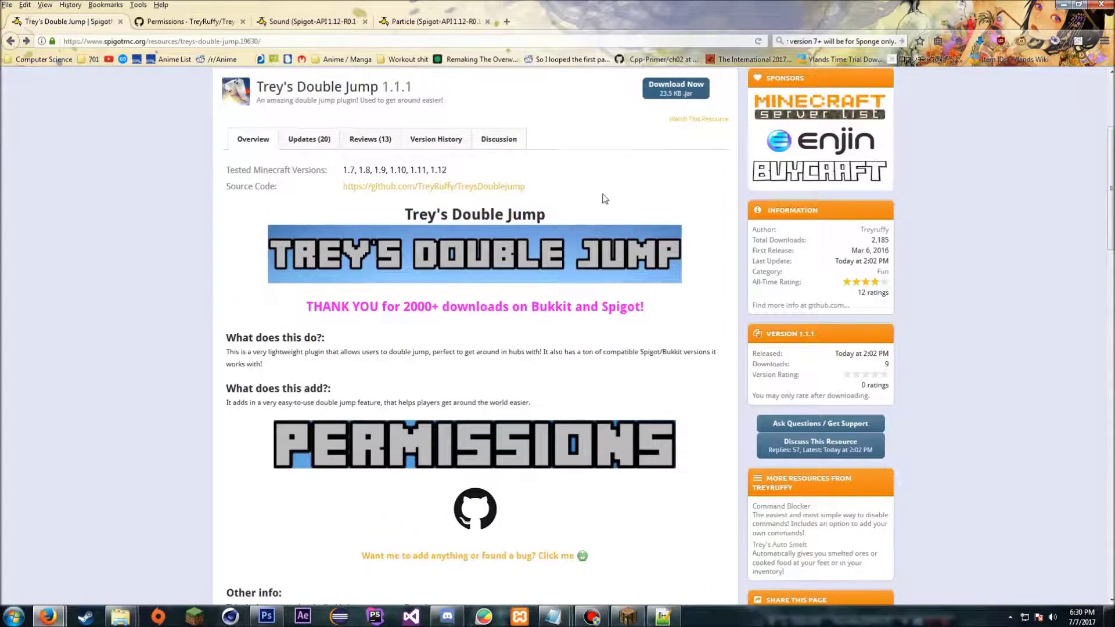
pyautogui.scroll(-2, 620, 201)
pyautogui.scroll(5, 572, 291)
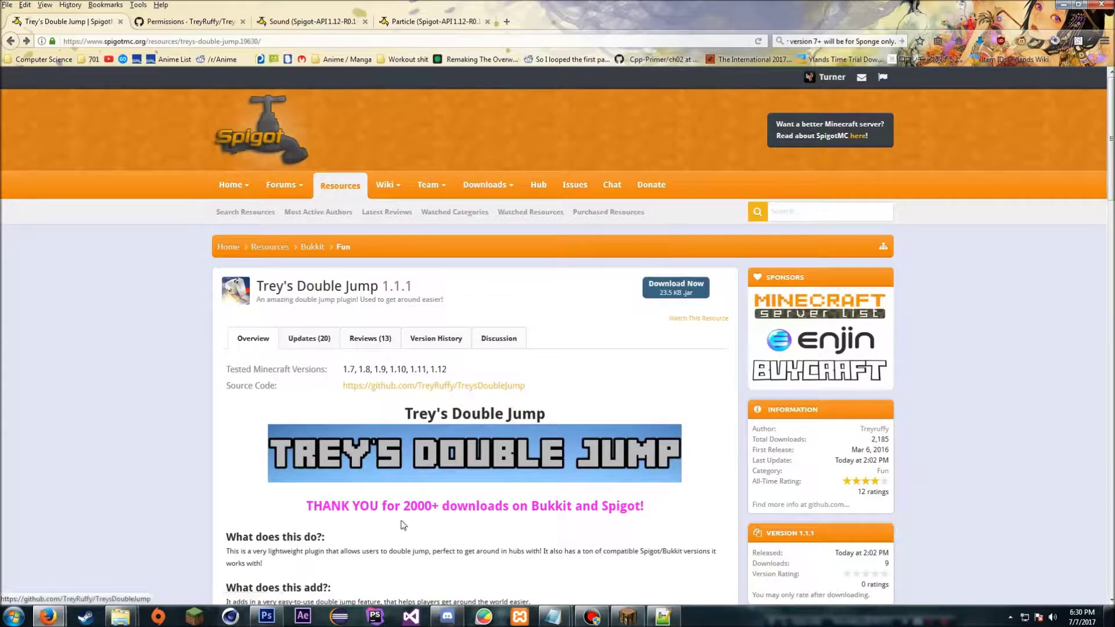
# Open Tutorial Server > plugins > TreysDoubleJump > config.yml in Notepad++
pyautogui.moveTo(121, 617)
pyautogui.click(202, 569)
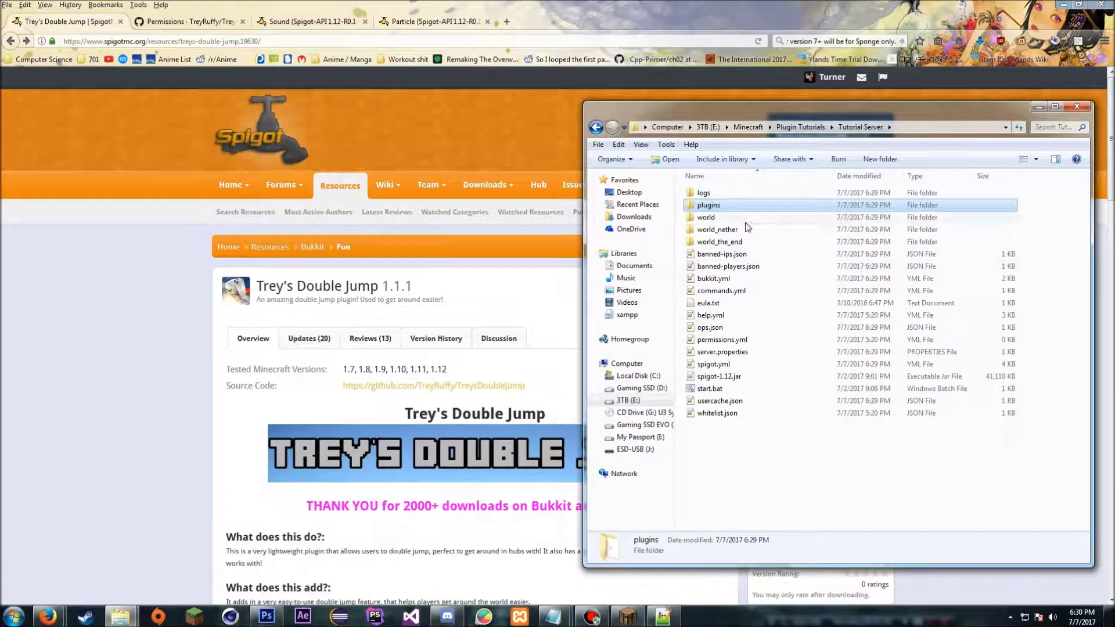
pyautogui.doubleClick(733, 204)
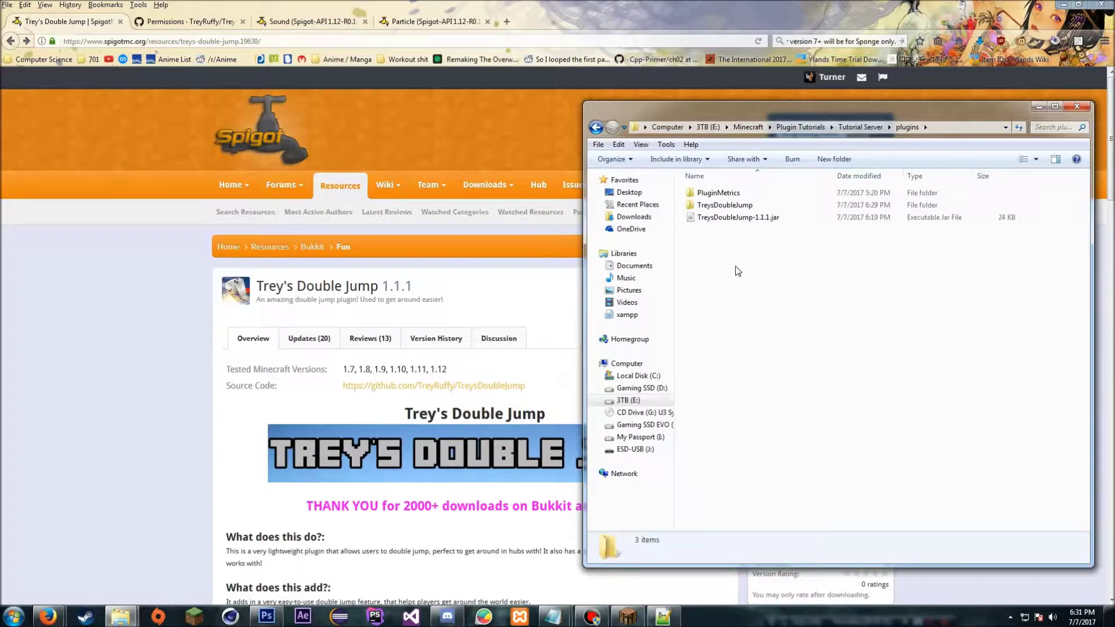
pyautogui.doubleClick(723, 205)
pyautogui.doubleClick(721, 198)
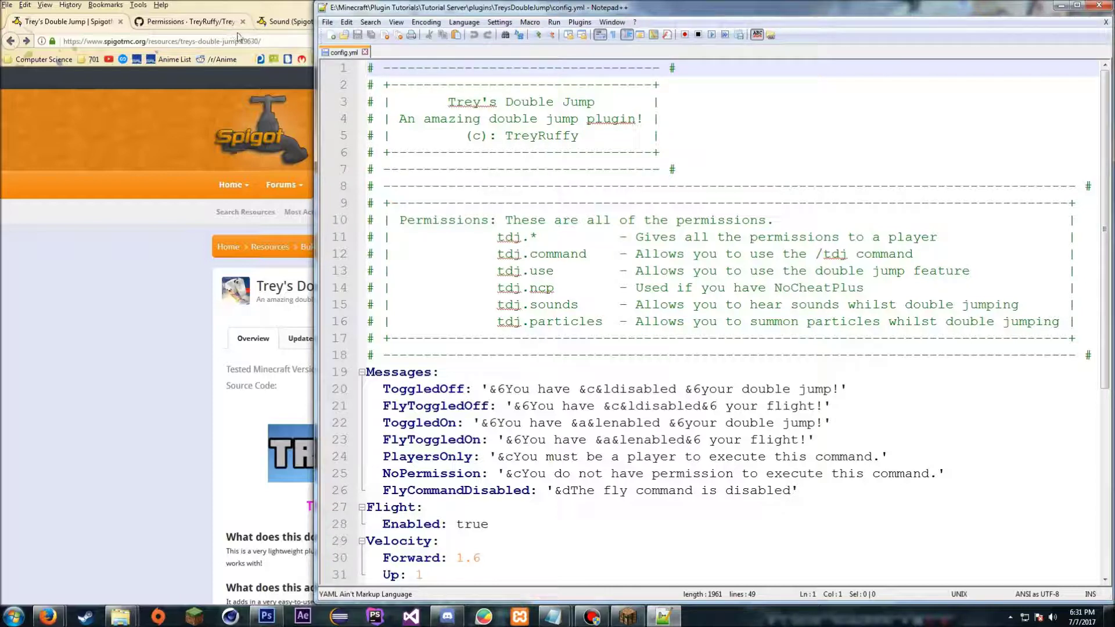
# Snap the GitHub Permissions wiki page to the left half beside Notepad++
pyautogui.click(189, 21)
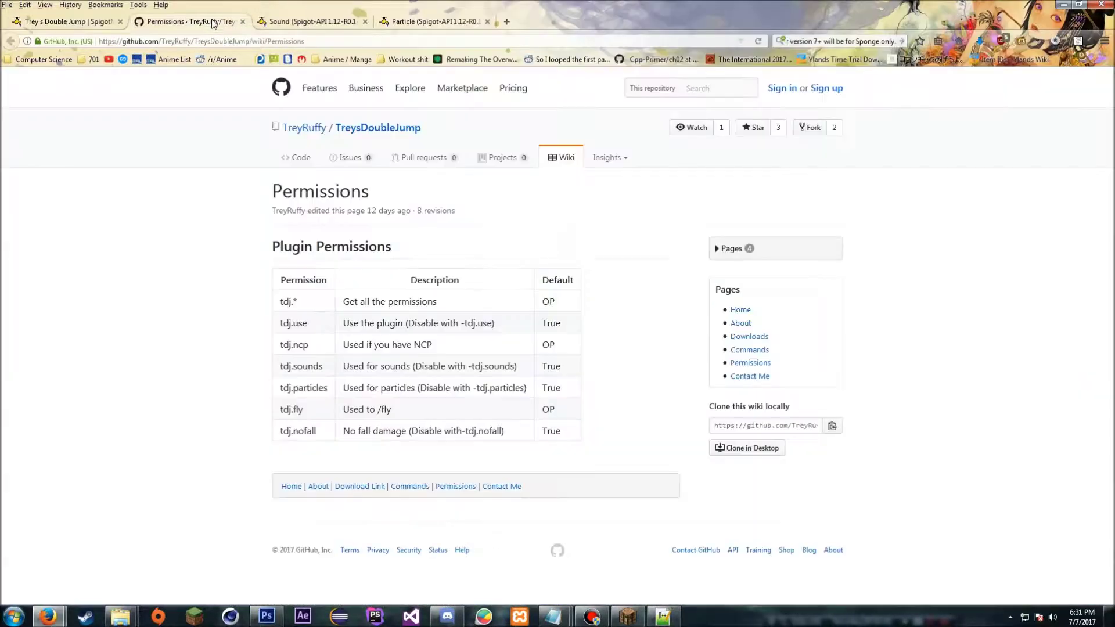
pyautogui.press('super+Left')
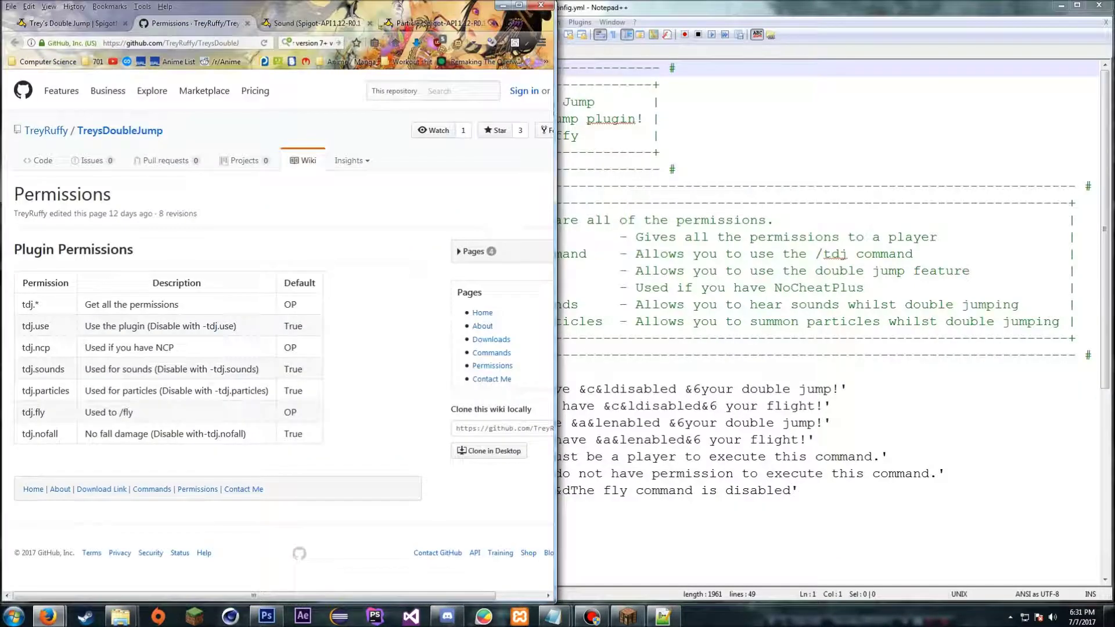
pyautogui.click(654, 33)
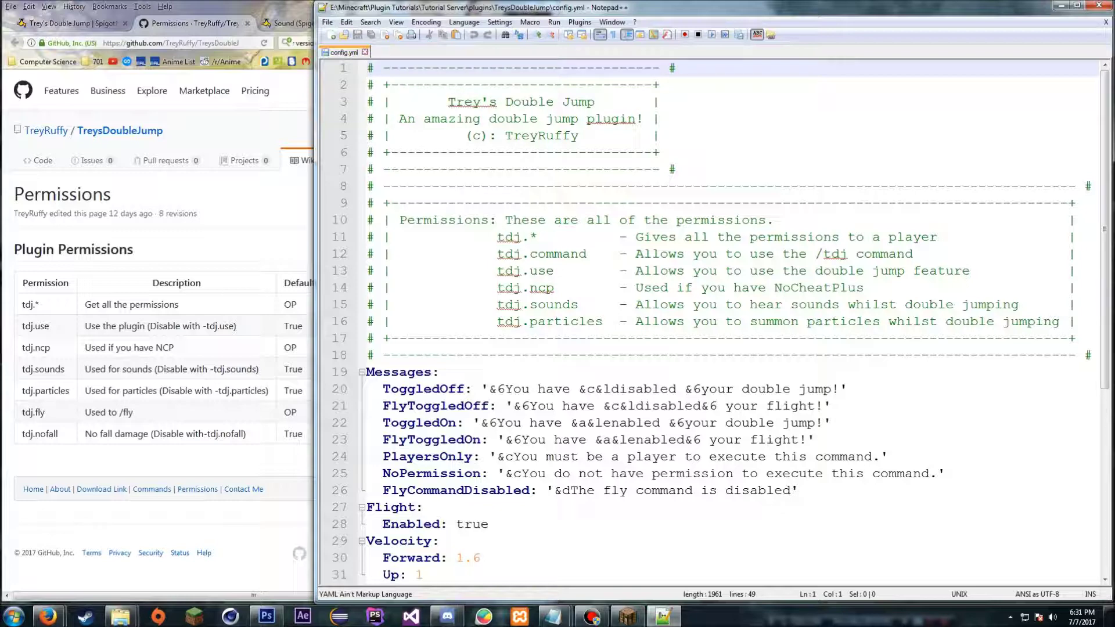
# Compare the config header permissions, including tdj.command, against the wiki table rows
pyautogui.moveTo(367, 220); pyautogui.dragTo(619, 304)
pyautogui.moveTo(122, 304); pyautogui.dragTo(223, 369)
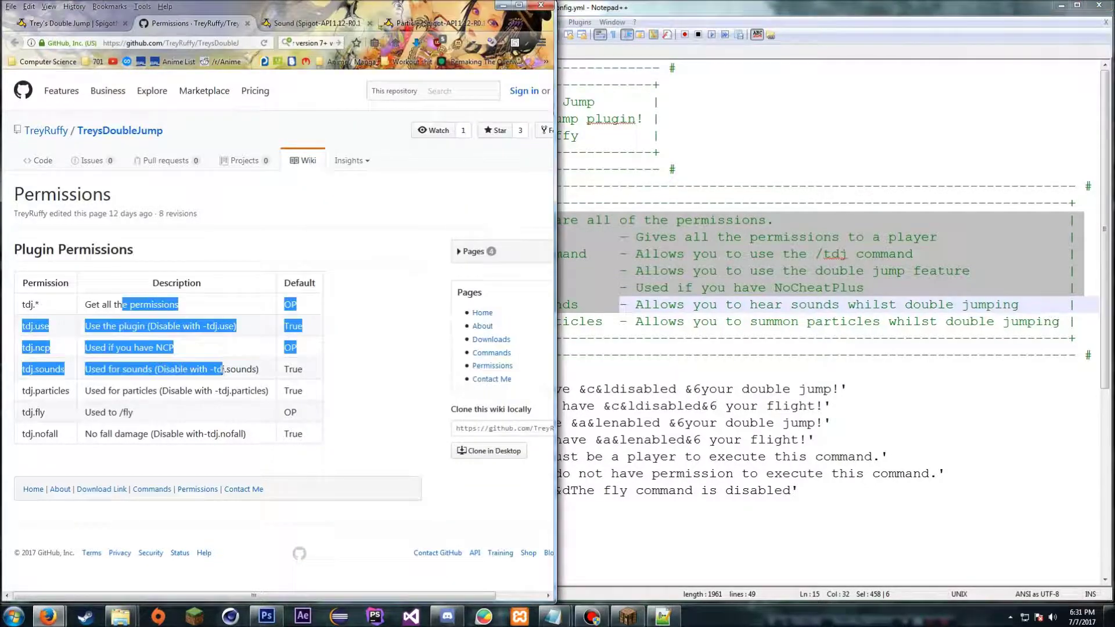
pyautogui.moveTo(674, 137); pyautogui.dragTo(668, 119)
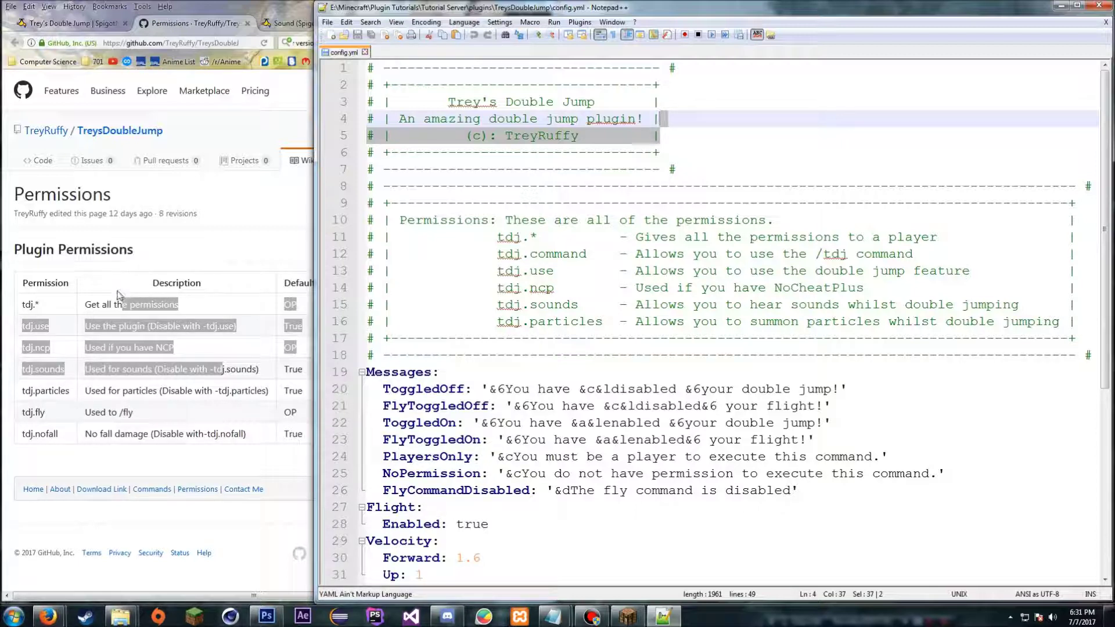
pyautogui.moveTo(497, 254); pyautogui.dragTo(595, 256)
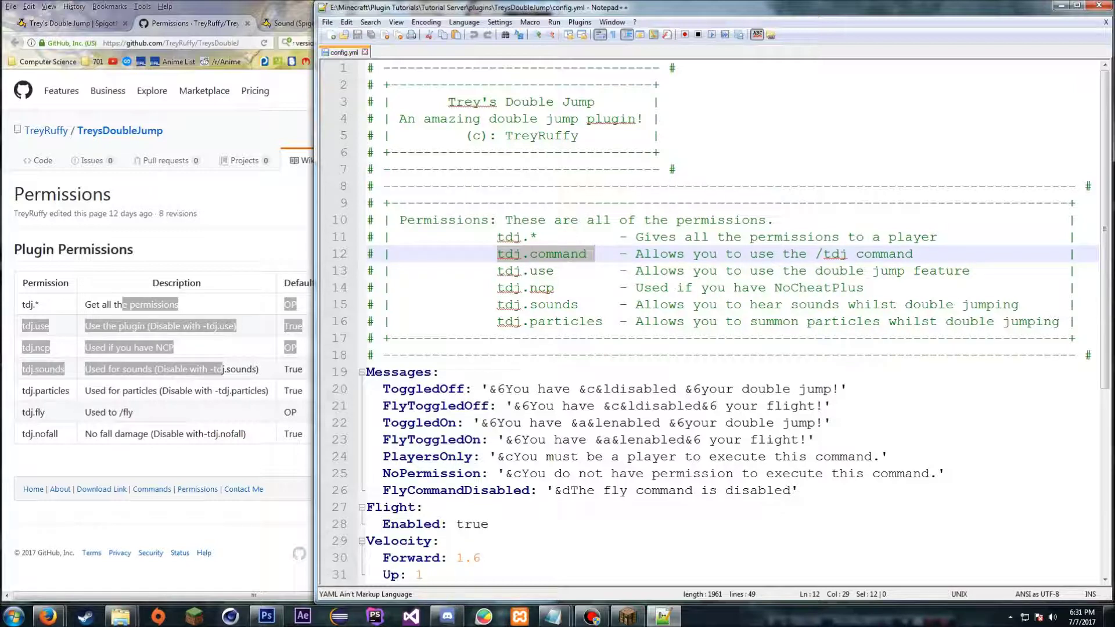
pyautogui.click(521, 253)
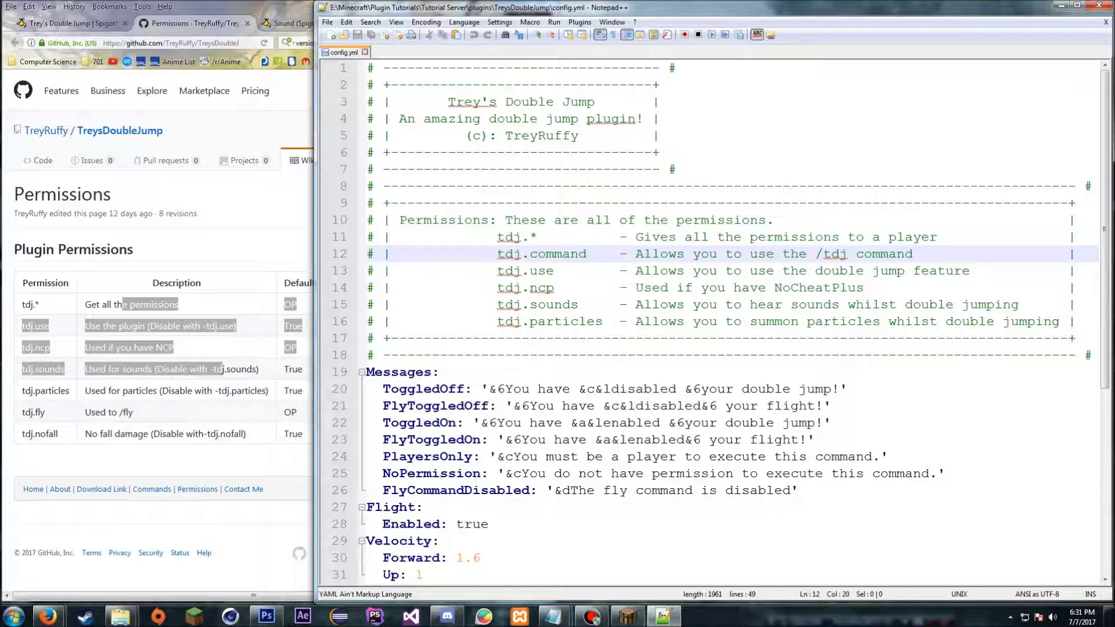
pyautogui.click(227, 318)
pyautogui.click(627, 287)
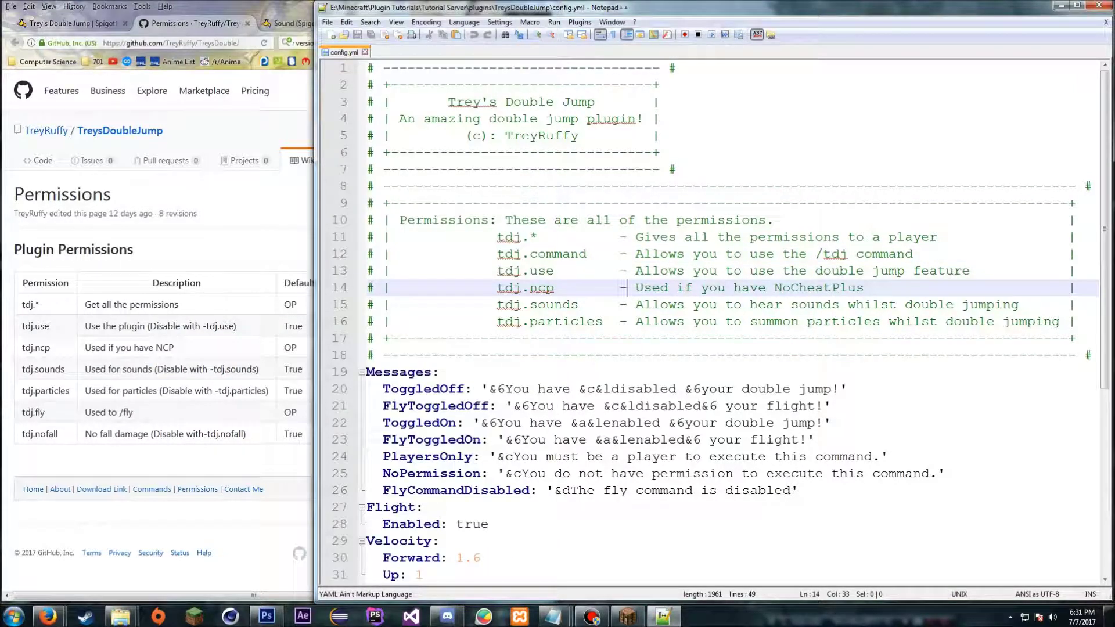
# Highlight tdj.* with its OP default and tdj.use with its -tdj.use negation
pyautogui.click(260, 249)
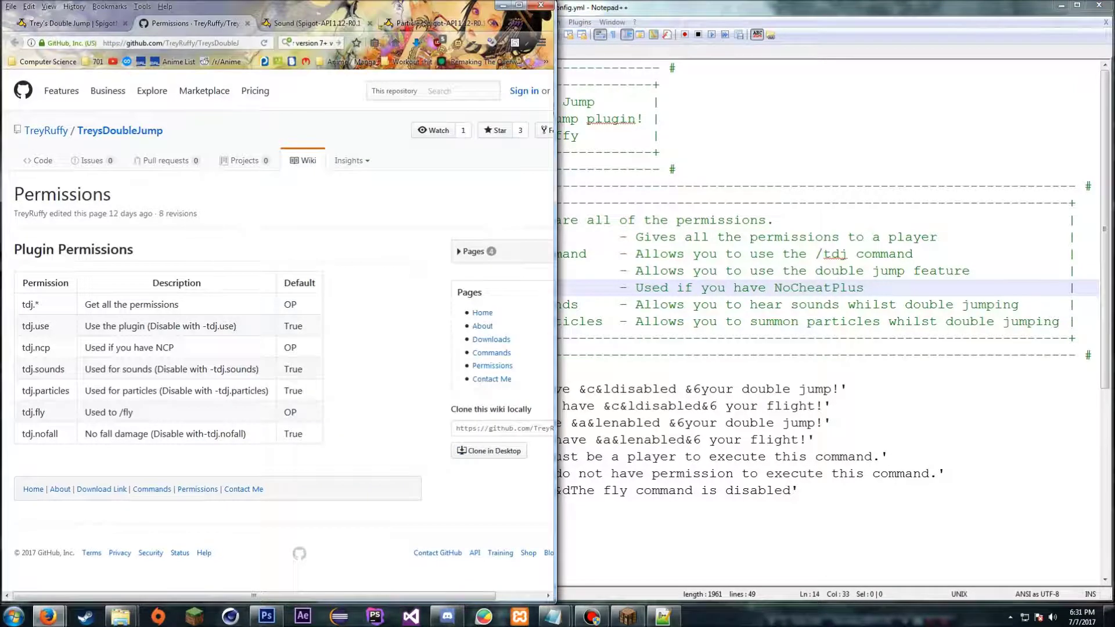
pyautogui.moveTo(40, 308); pyautogui.dragTo(23, 303)
pyautogui.moveTo(306, 305); pyautogui.dragTo(278, 302)
pyautogui.moveTo(50, 326); pyautogui.dragTo(24, 326)
pyautogui.moveTo(202, 326); pyautogui.dragTo(234, 326)
# Highlight the tdj.ncp, tdj.sounds, tdj.particles and tdj.fly rows, then return to config.yml
pyautogui.moveTo(59, 349); pyautogui.dragTo(21, 348)
pyautogui.moveTo(174, 370)
pyautogui.mouseDown()
pyautogui.moveTo(133, 369)
pyautogui.moveTo(200, 369)
pyautogui.moveTo(90, 369)
pyautogui.moveTo(168, 391)
pyautogui.mouseUp()
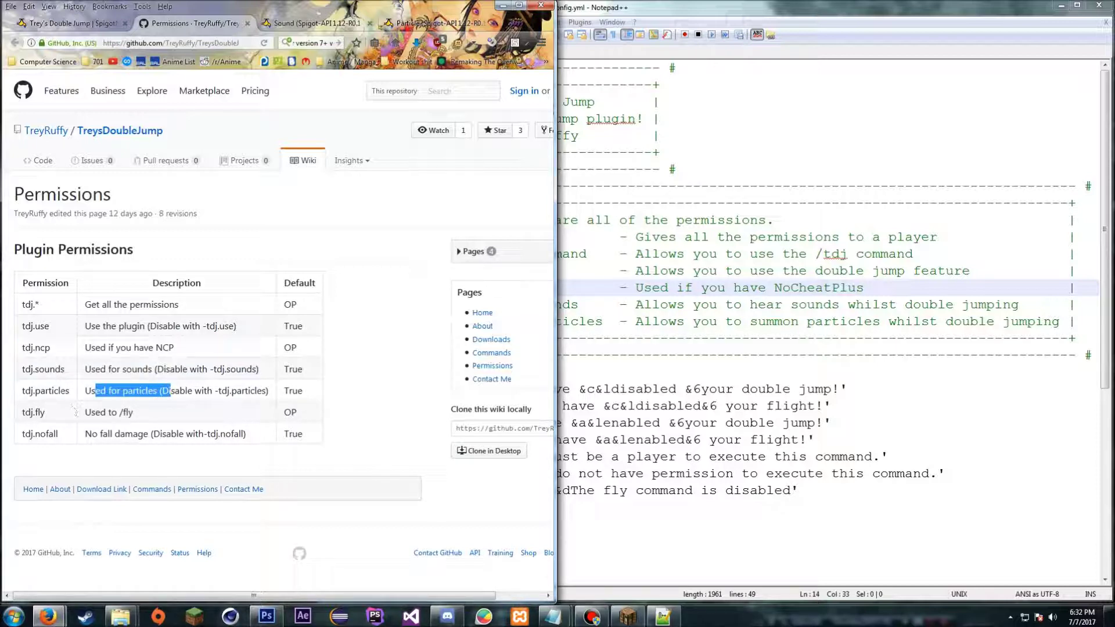
pyautogui.moveTo(72, 393); pyautogui.dragTo(23, 369)
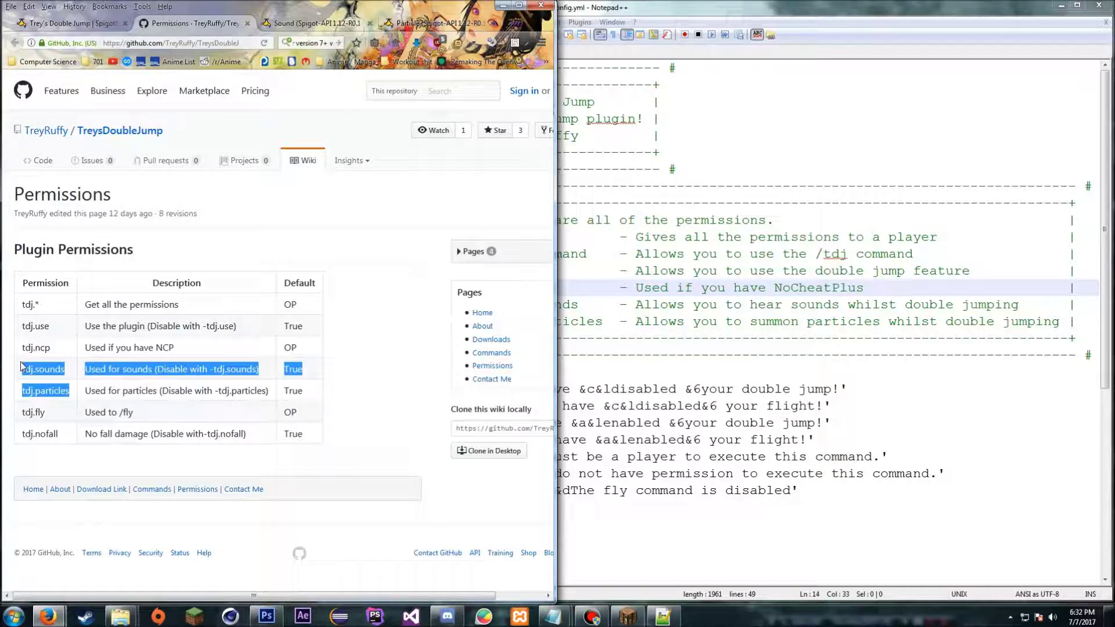
pyautogui.click(72, 392)
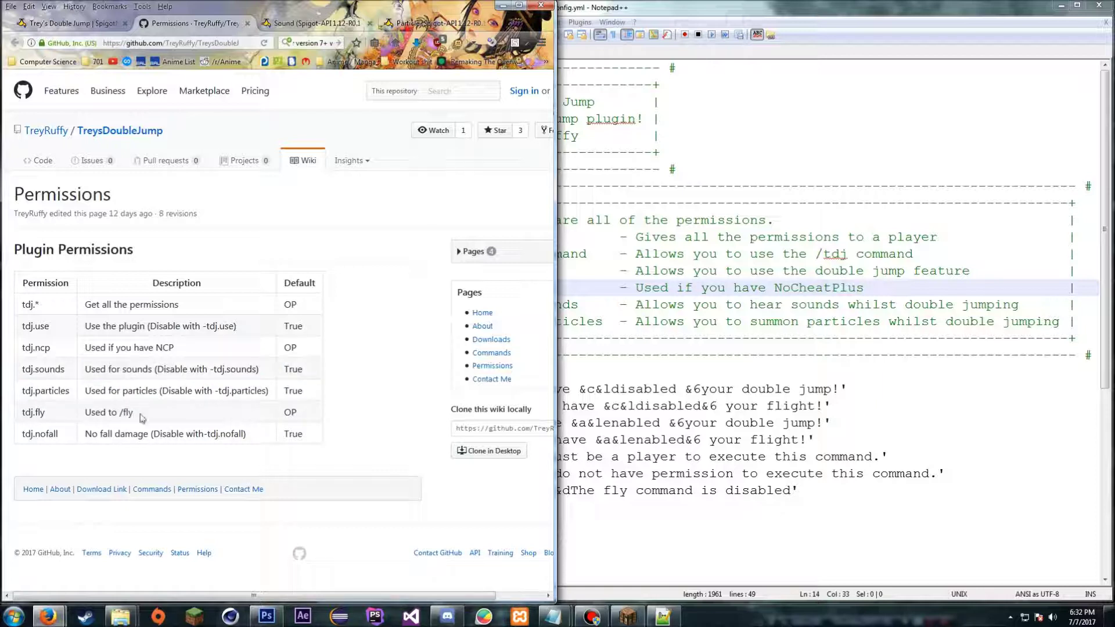
pyautogui.moveTo(59, 416); pyautogui.dragTo(18, 414)
pyautogui.click(726, 287)
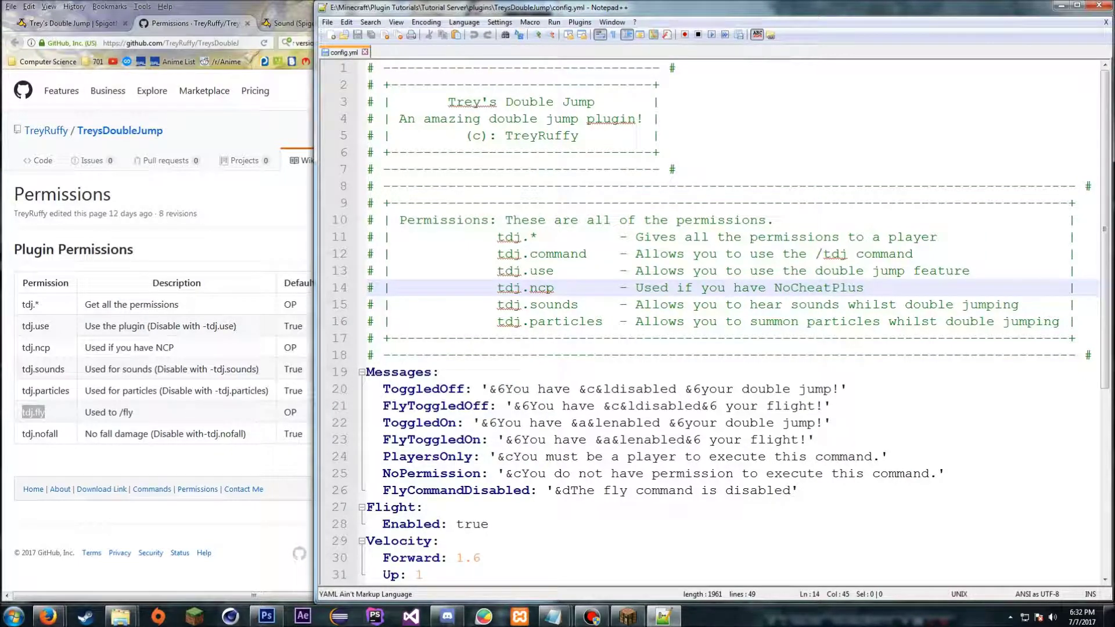
# Select tdj.command, then scroll config.yml down to the Sounds and Particles settings
pyautogui.moveTo(490, 254); pyautogui.dragTo(602, 254)
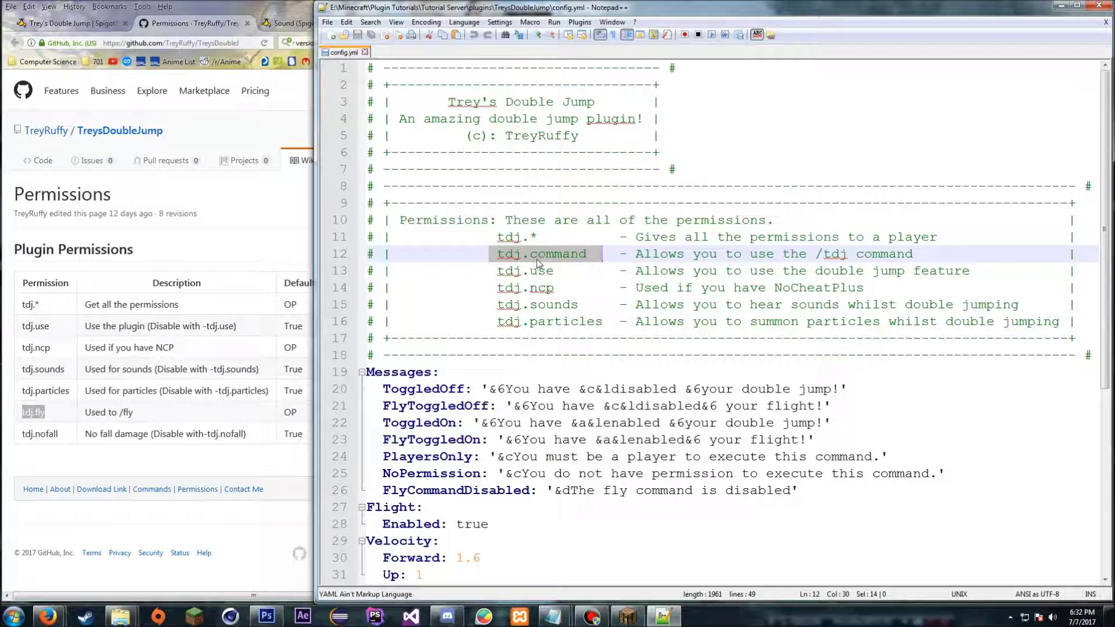
pyautogui.click(570, 288)
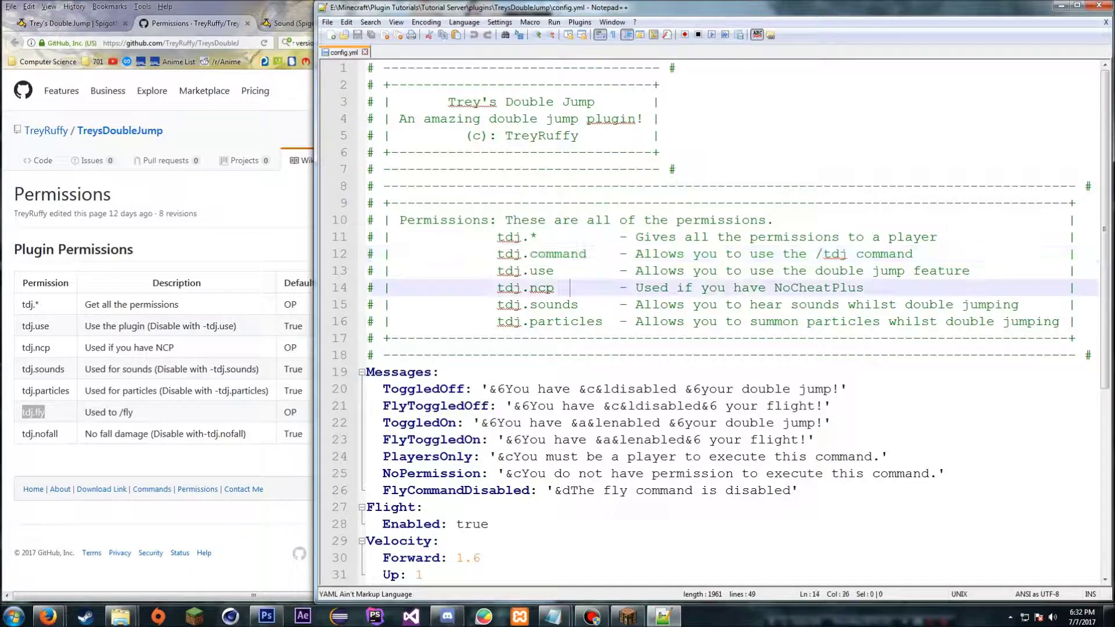
pyautogui.scroll(-3, 605, 271)
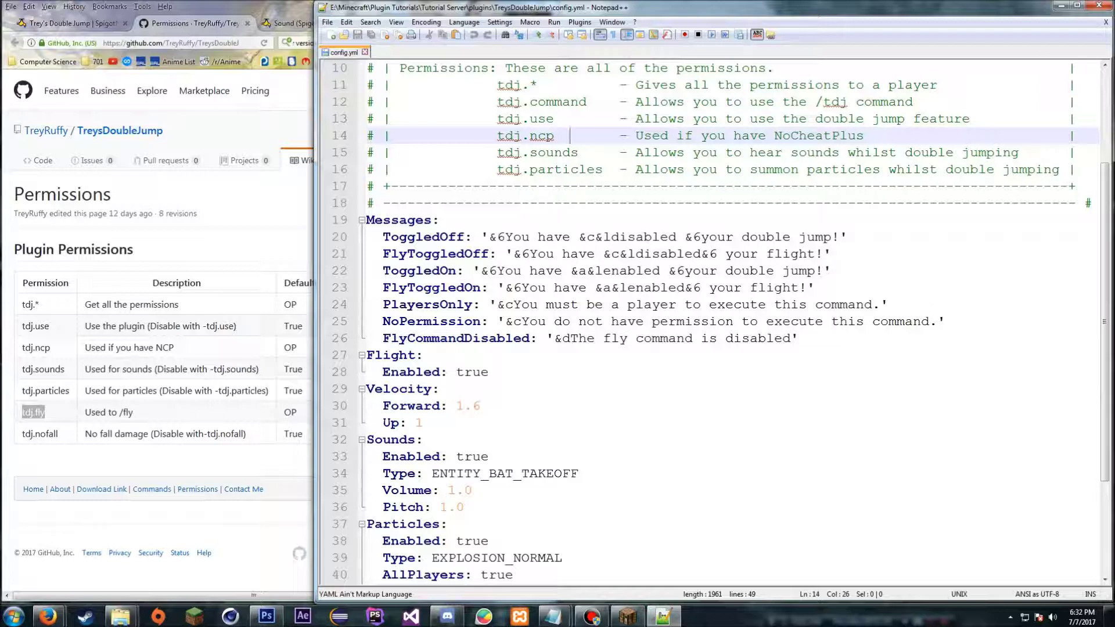
pyautogui.scroll(-1, 709, 319)
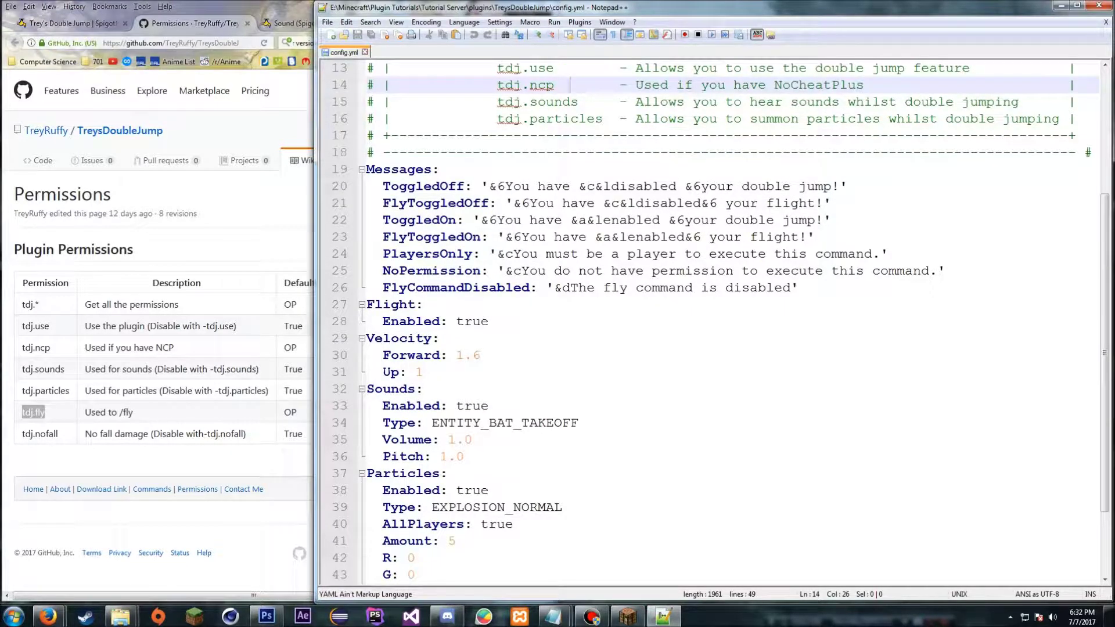
pyautogui.moveTo(366, 169); pyautogui.dragTo(802, 289)
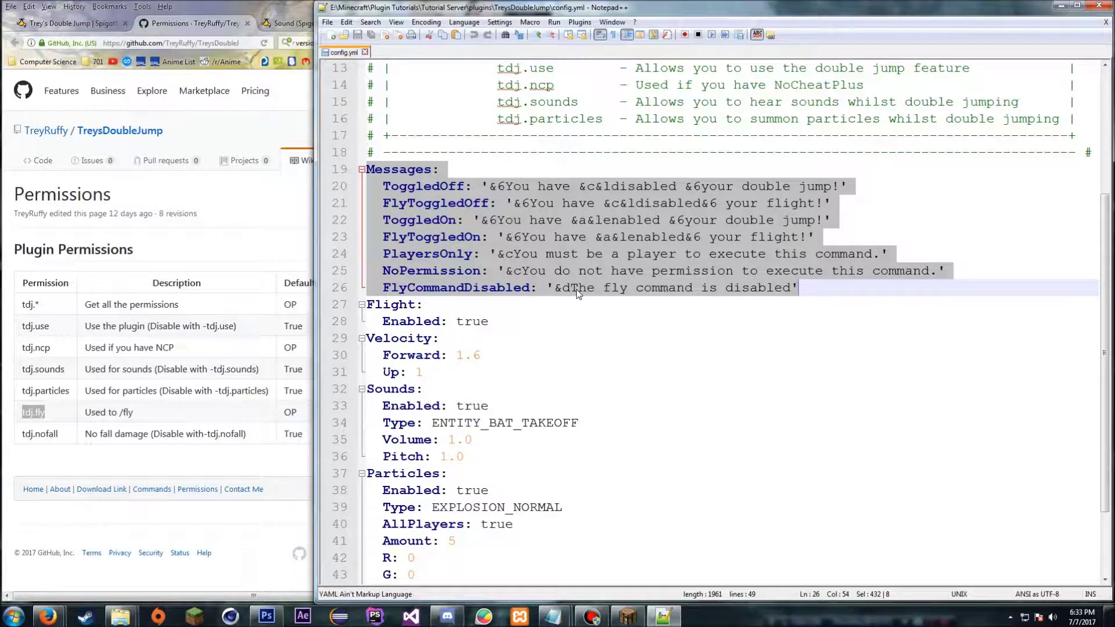
pyautogui.click(610, 287)
pyautogui.moveTo(802, 287); pyautogui.dragTo(375, 186)
pyautogui.click(532, 228)
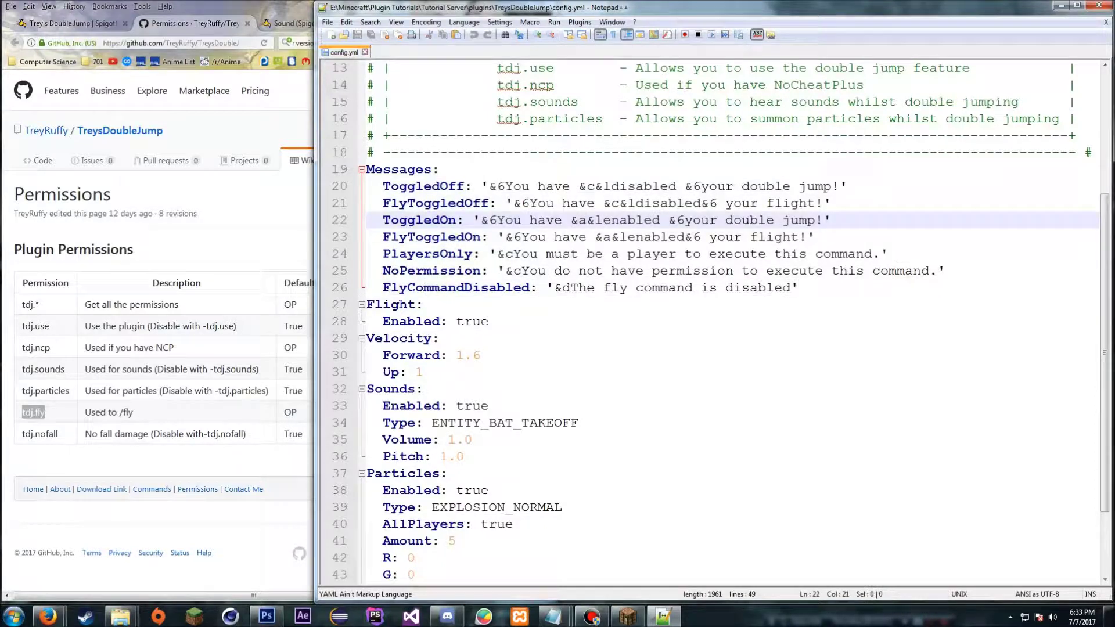
pyautogui.moveTo(375, 305); pyautogui.dragTo(409, 304)
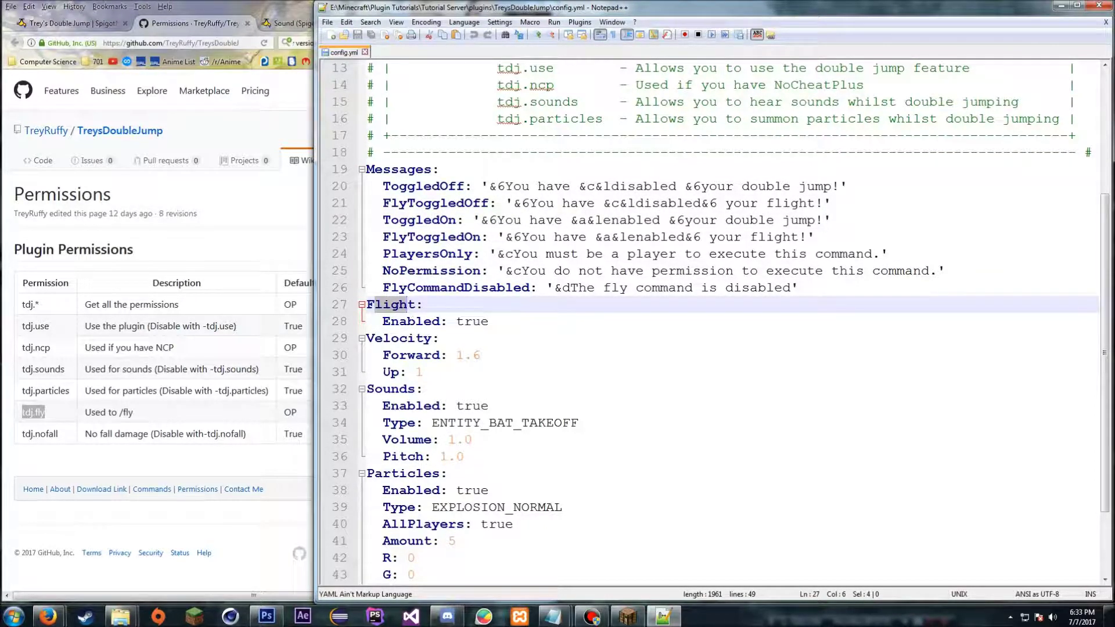
pyautogui.doubleClick(472, 321)
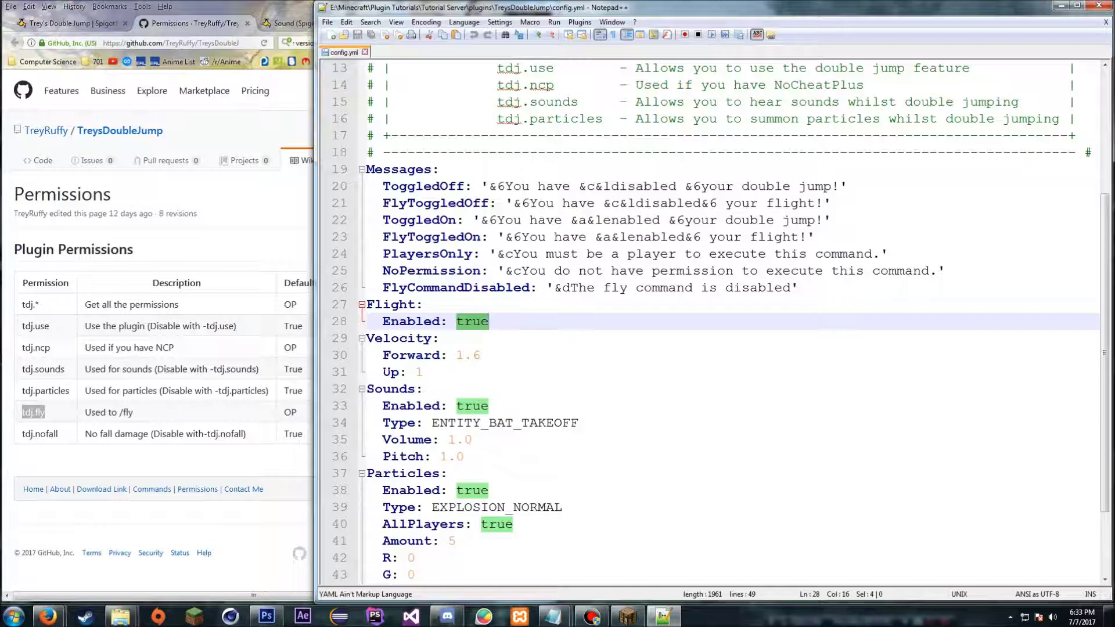
pyautogui.scroll(-2, 394, 238)
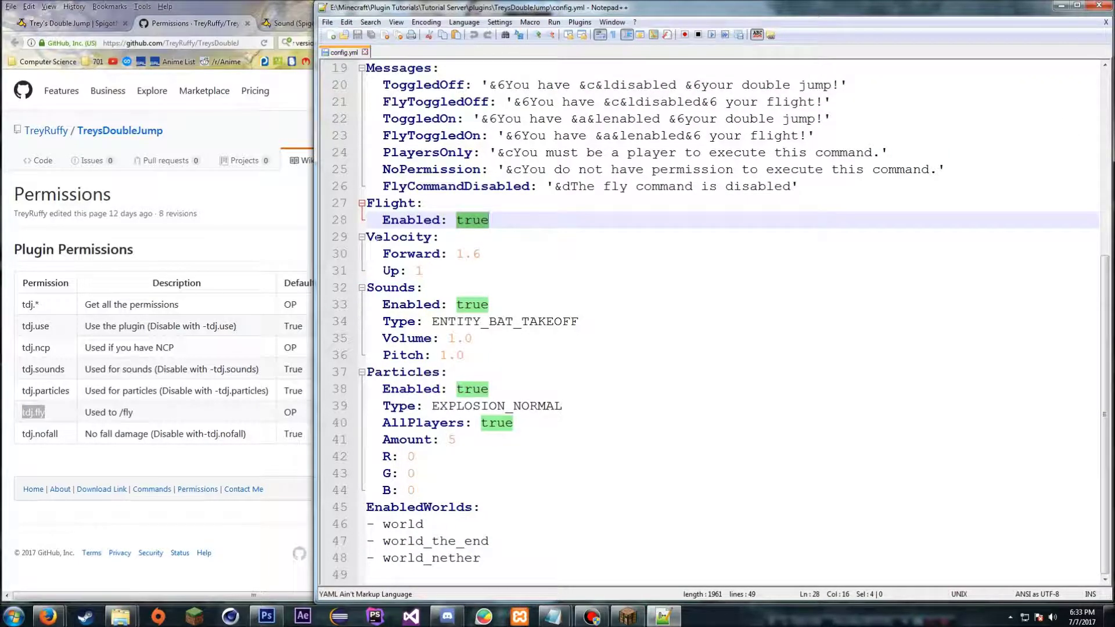
# Highlight the Velocity values Forward 1.6 and Up 1 in config.yml
pyautogui.moveTo(457, 254); pyautogui.dragTo(482, 253)
pyautogui.doubleClick(419, 270)
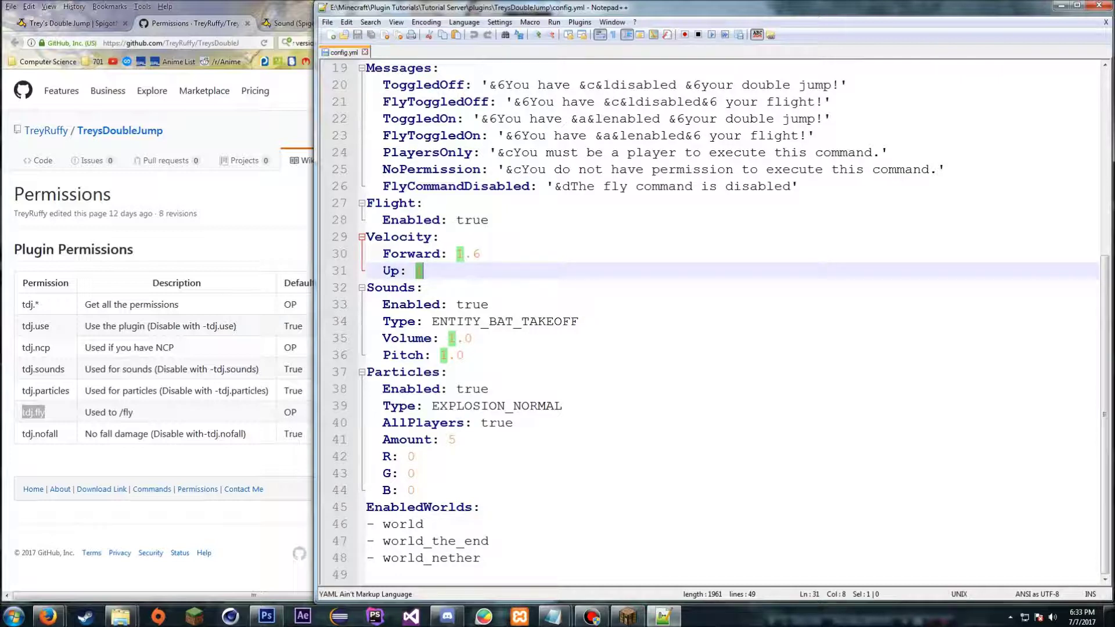
pyautogui.moveTo(457, 253); pyautogui.dragTo(481, 254)
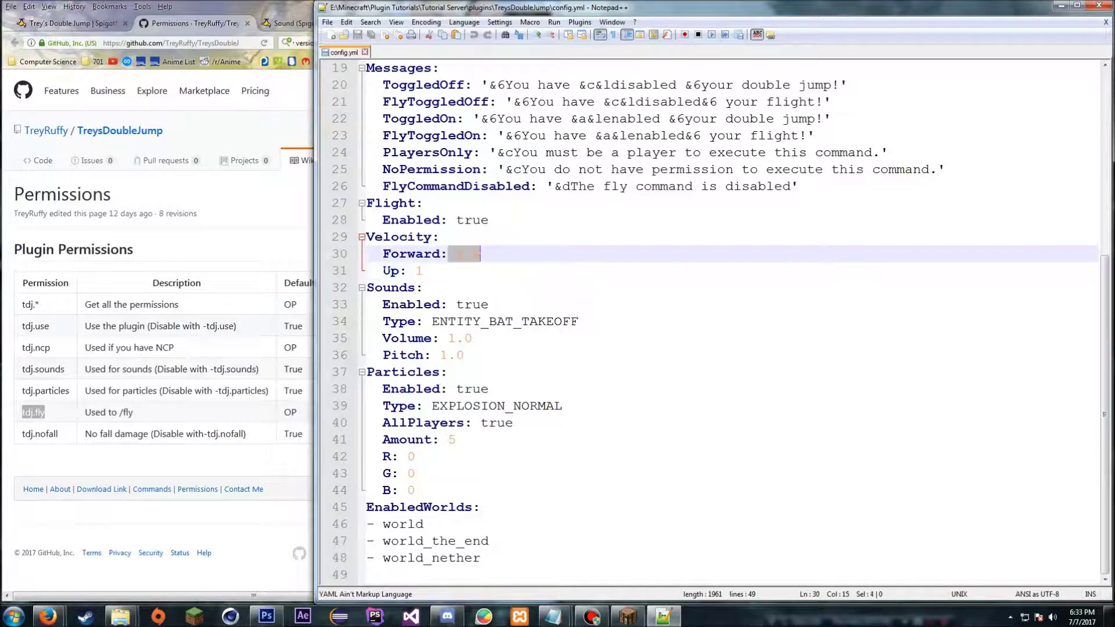
pyautogui.click(457, 254)
pyautogui.doubleClick(419, 270)
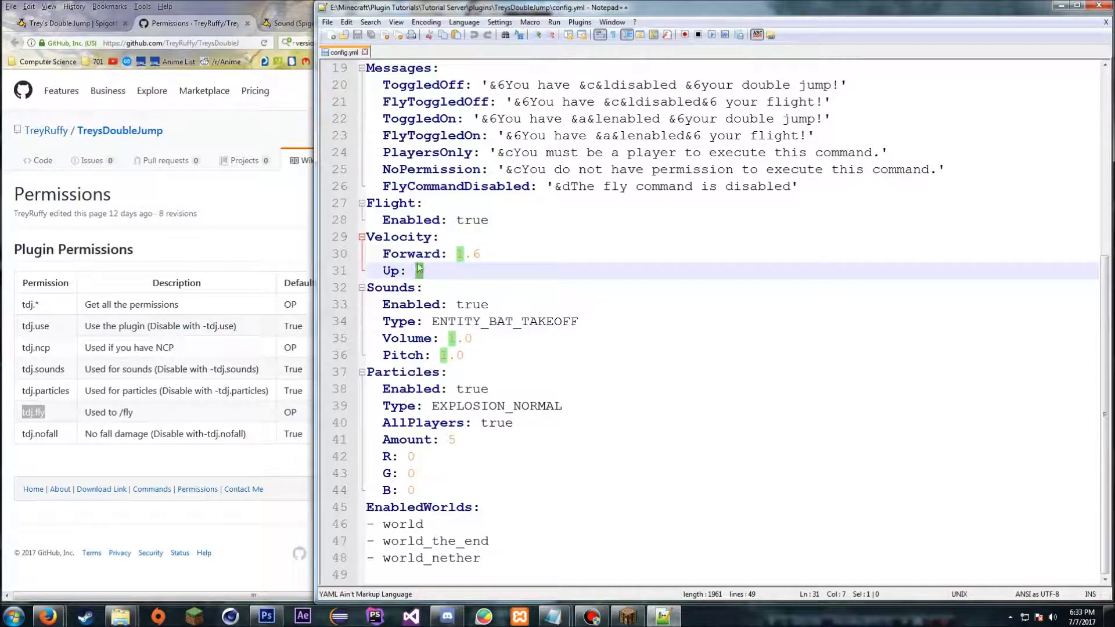
pyautogui.moveTo(416, 271); pyautogui.dragTo(423, 271)
# Highlight the Sounds and Particles settings, their Enabled true values and sound type ENTITY_BAT_TAKEOFF
pyautogui.click(440, 340)
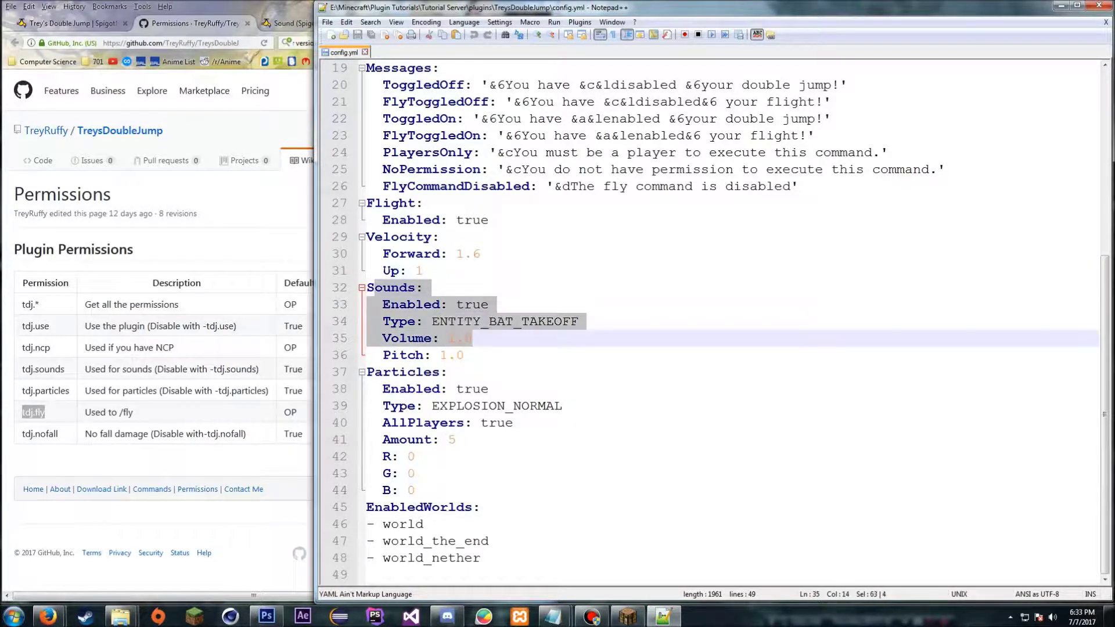
pyautogui.moveTo(476, 339); pyautogui.dragTo(474, 355)
pyautogui.click(400, 288)
pyautogui.moveTo(347, 287); pyautogui.dragTo(523, 459)
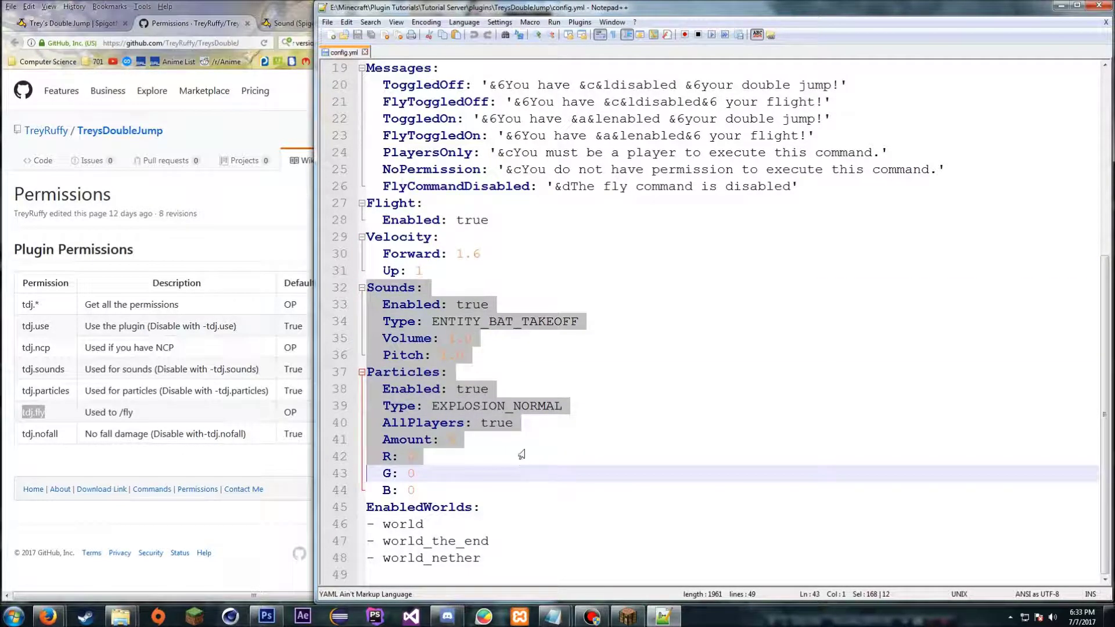
pyautogui.moveTo(372, 441); pyautogui.dragTo(471, 517)
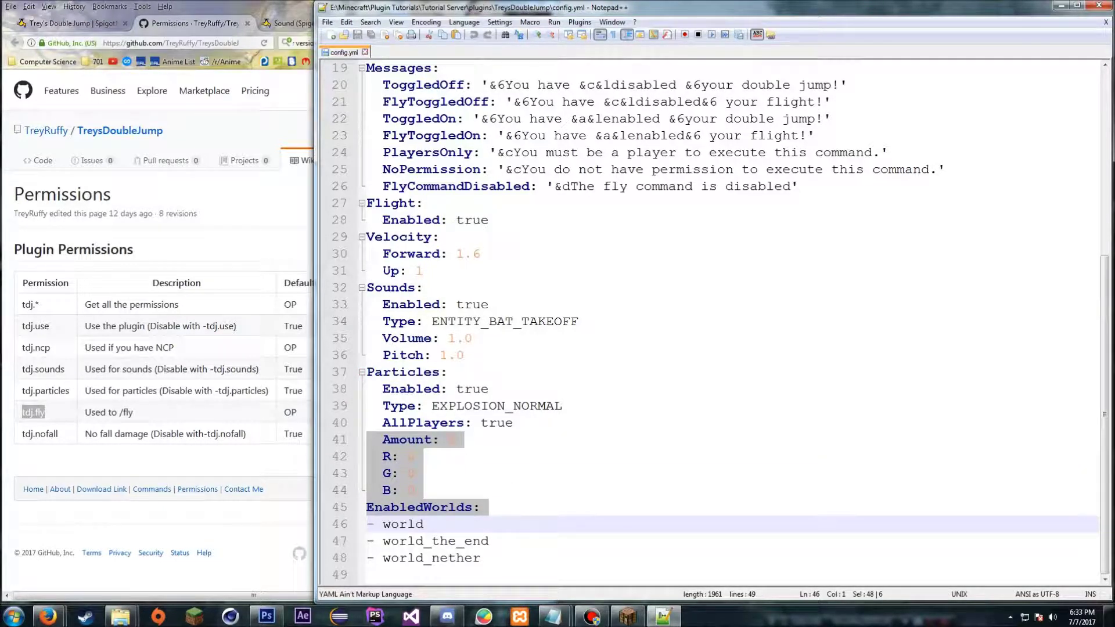
pyautogui.doubleClick(469, 305)
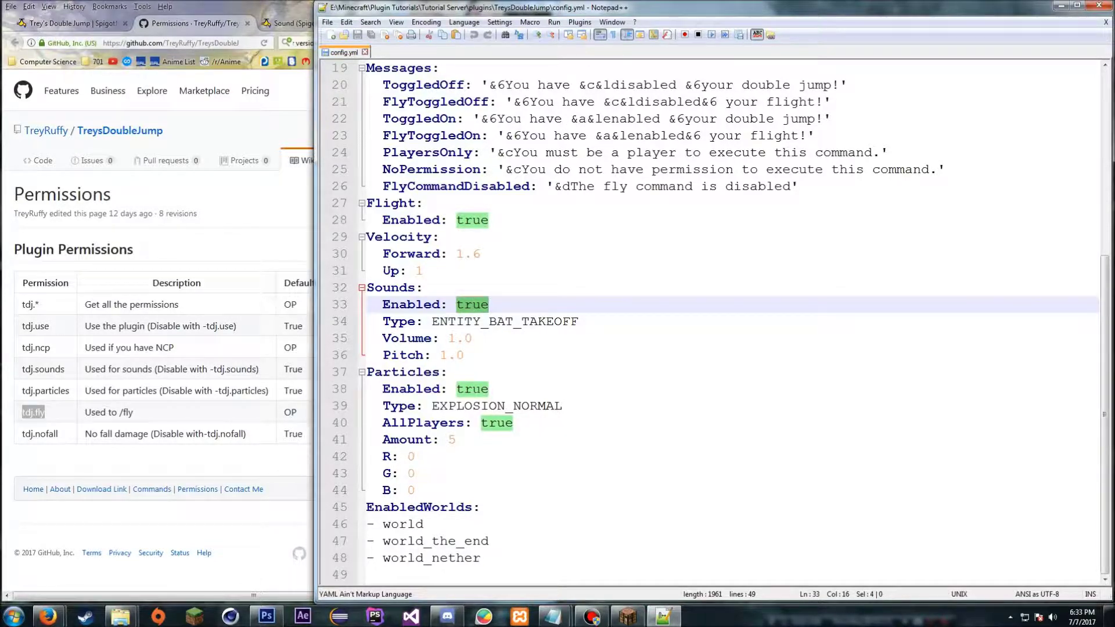
pyautogui.doubleClick(471, 389)
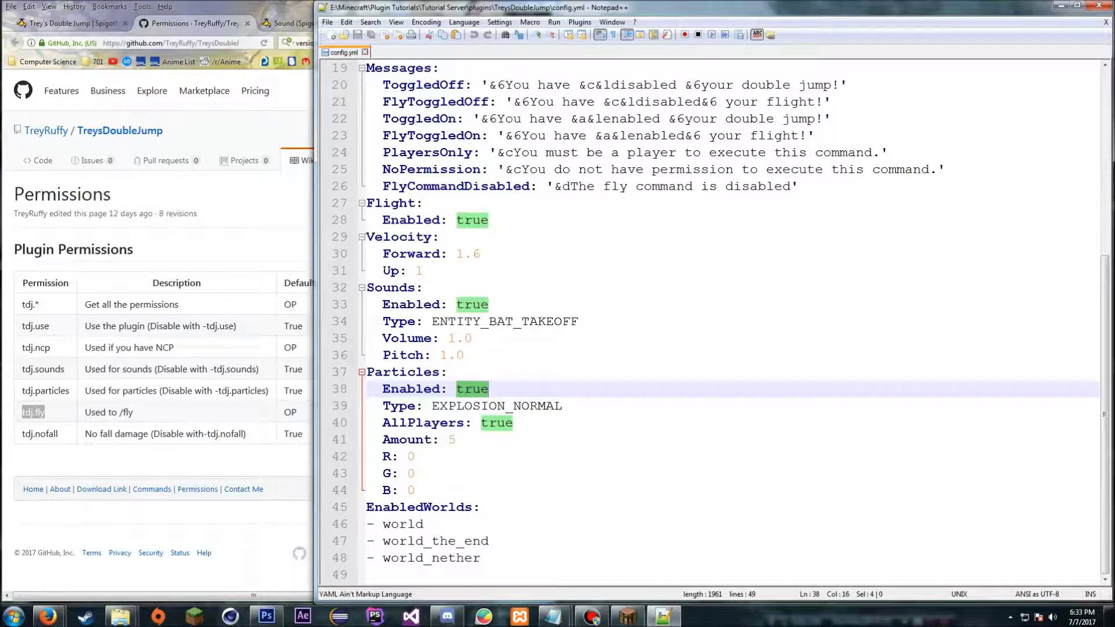
pyautogui.moveTo(432, 321); pyautogui.dragTo(578, 321)
# Minimize and restore Notepad++ beside the browser showing the Spigot Sound javadoc
pyautogui.click(664, 617)
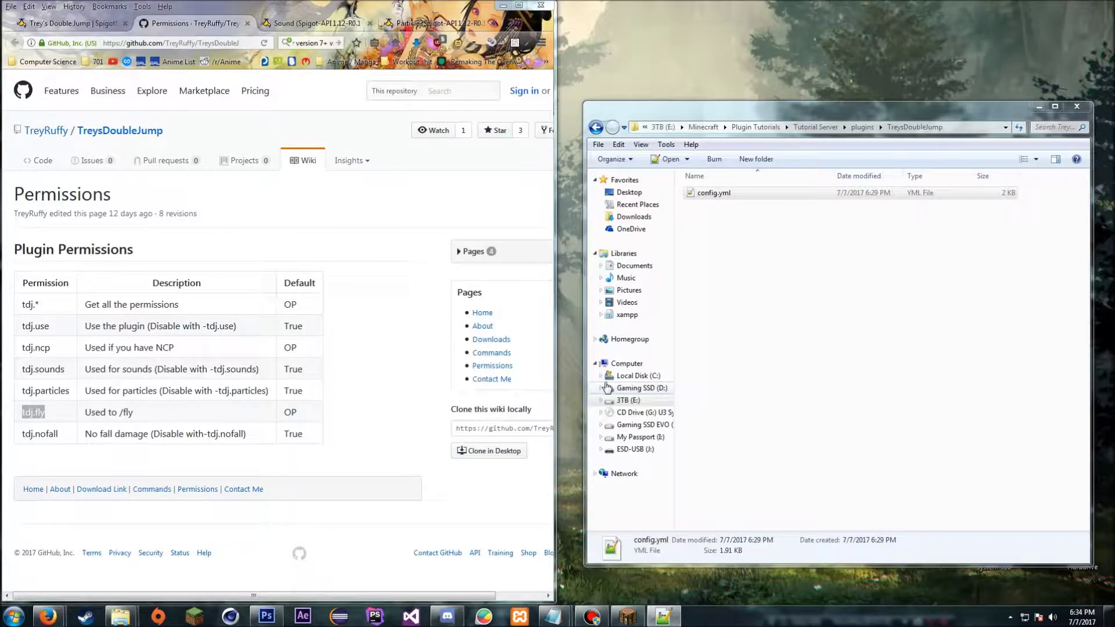
pyautogui.hotkey('alt', 'Tab')
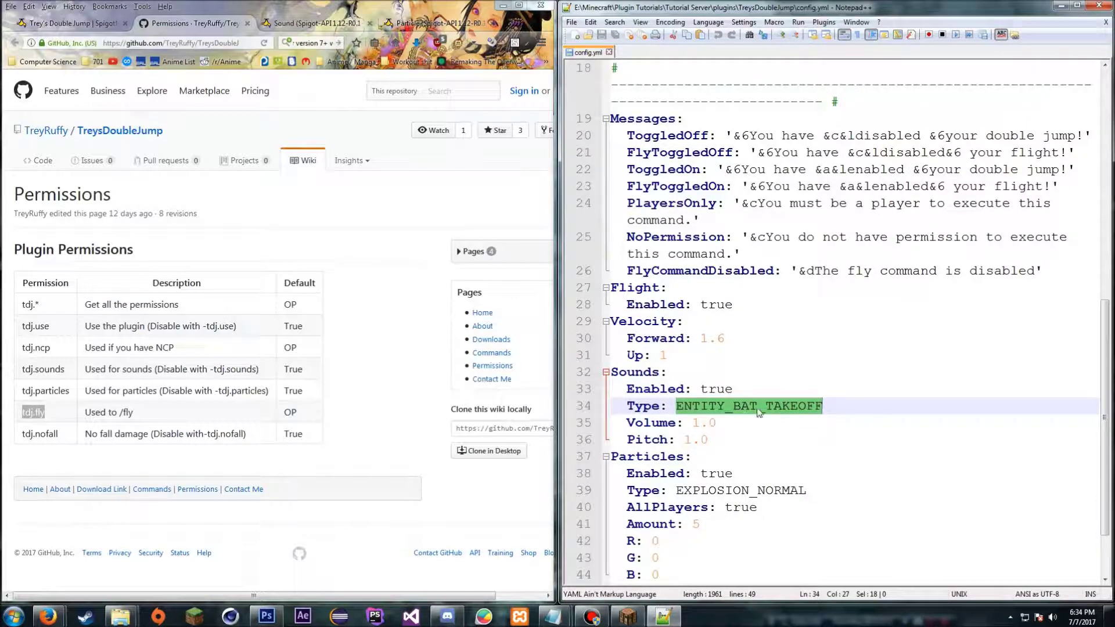
pyautogui.click(319, 28)
# Scroll through the Enum Sound constants on the Spigot javadoc page
pyautogui.scroll(10, 333, 166)
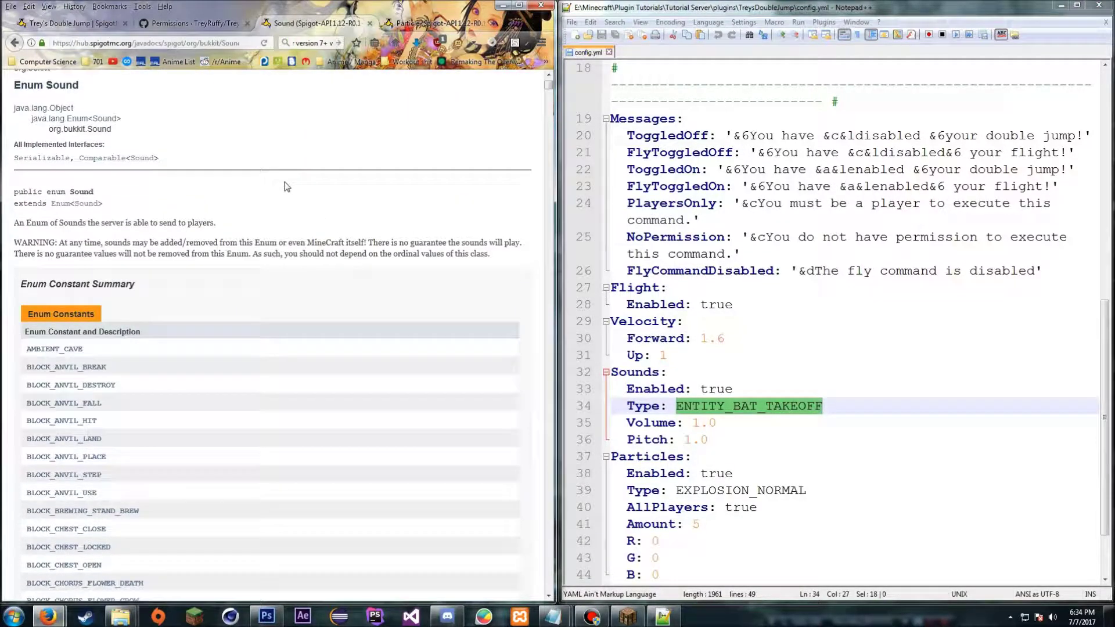
pyautogui.scroll(-5, 369, 249)
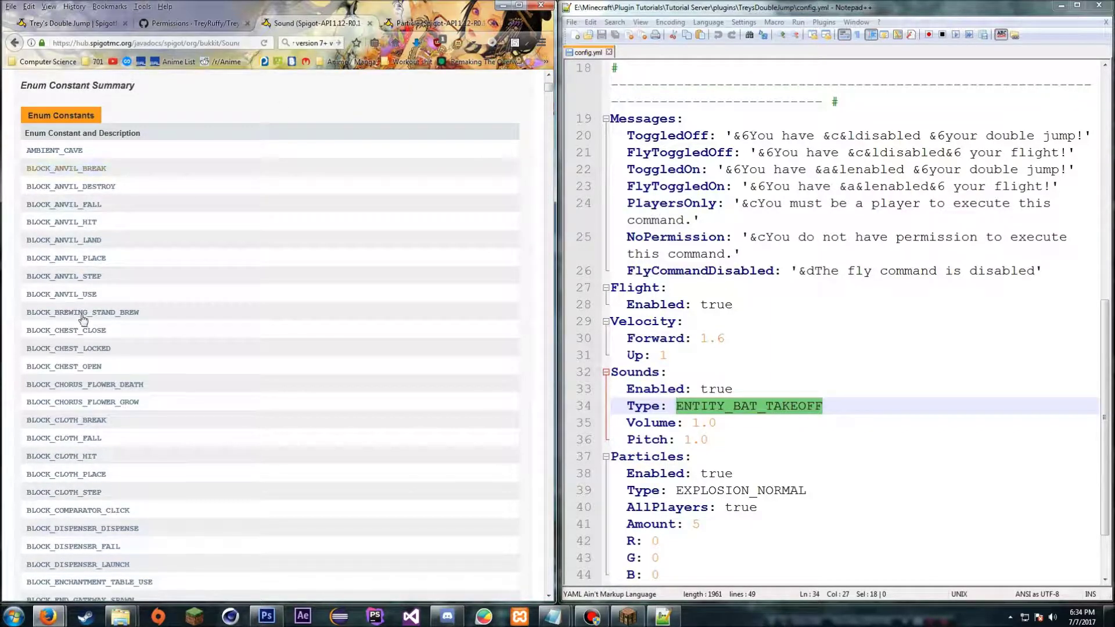
pyautogui.scroll(-8, 87, 313)
pyautogui.scroll(-10, 124, 356)
pyautogui.moveTo(550, 110); pyautogui.dragTo(551, 181)
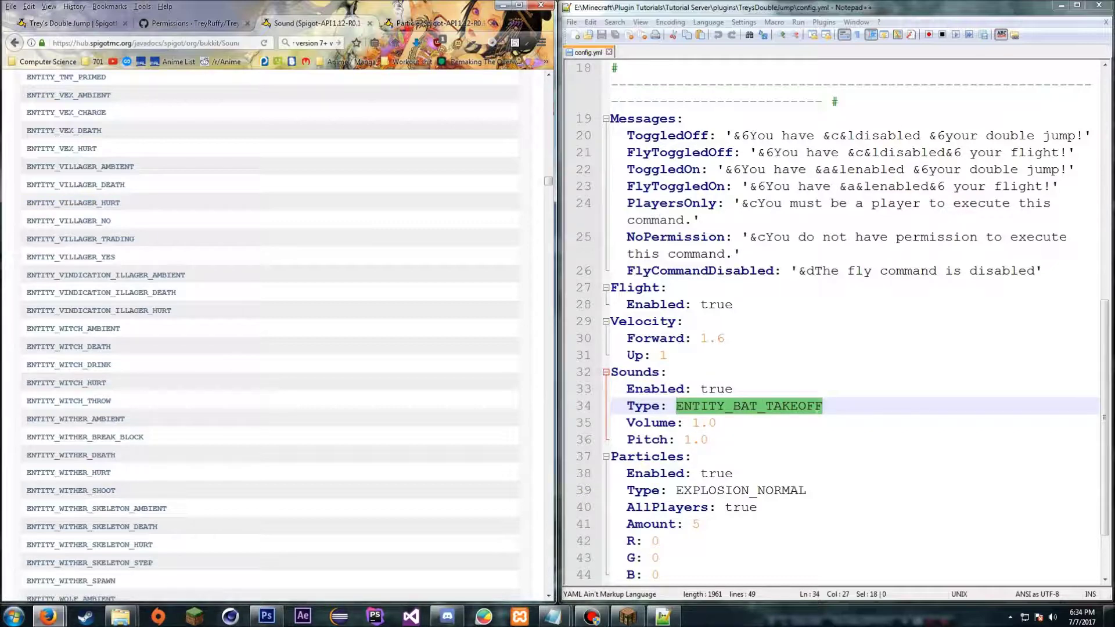
# Browse the Enum Particle javadoc page listing particle types
pyautogui.click(418, 24)
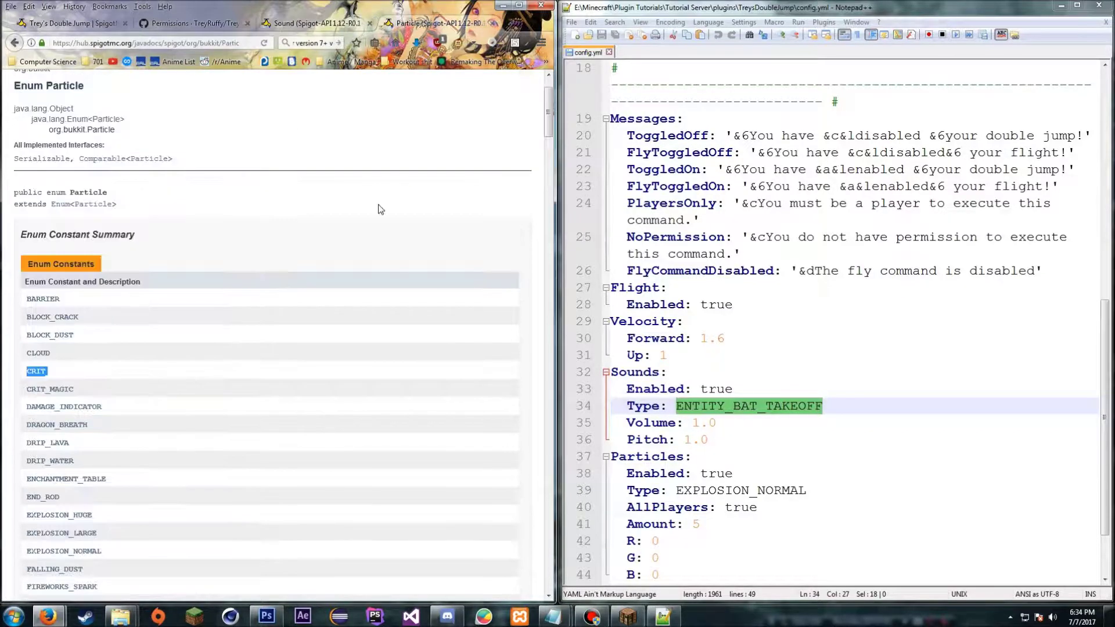
pyautogui.scroll(-4, 251, 446)
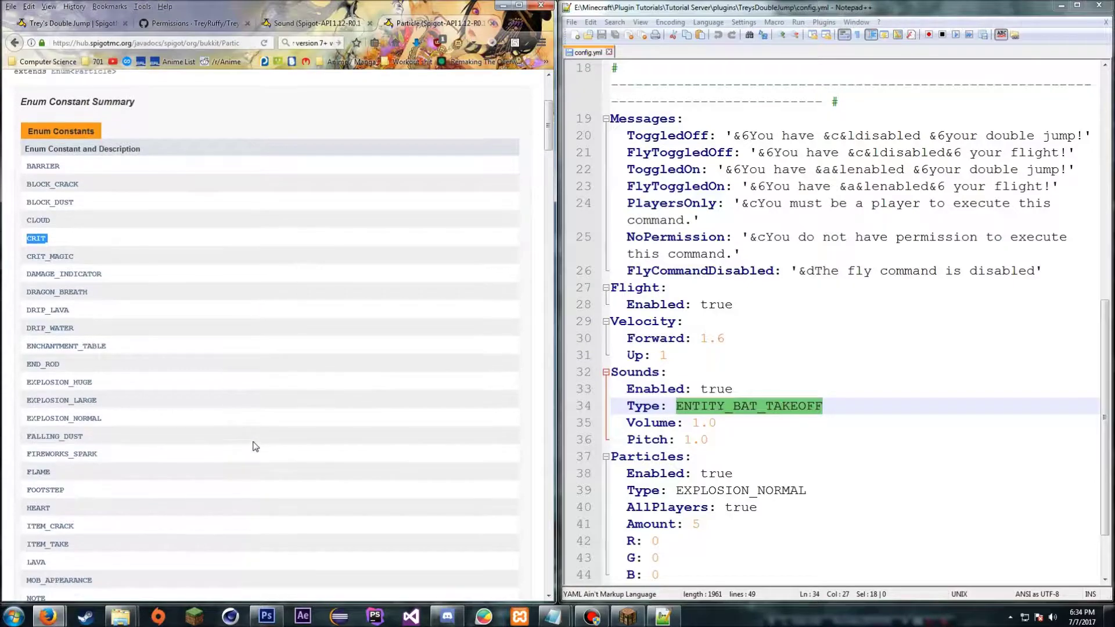
pyautogui.scroll(5, 273, 488)
pyautogui.scroll(2, 262, 423)
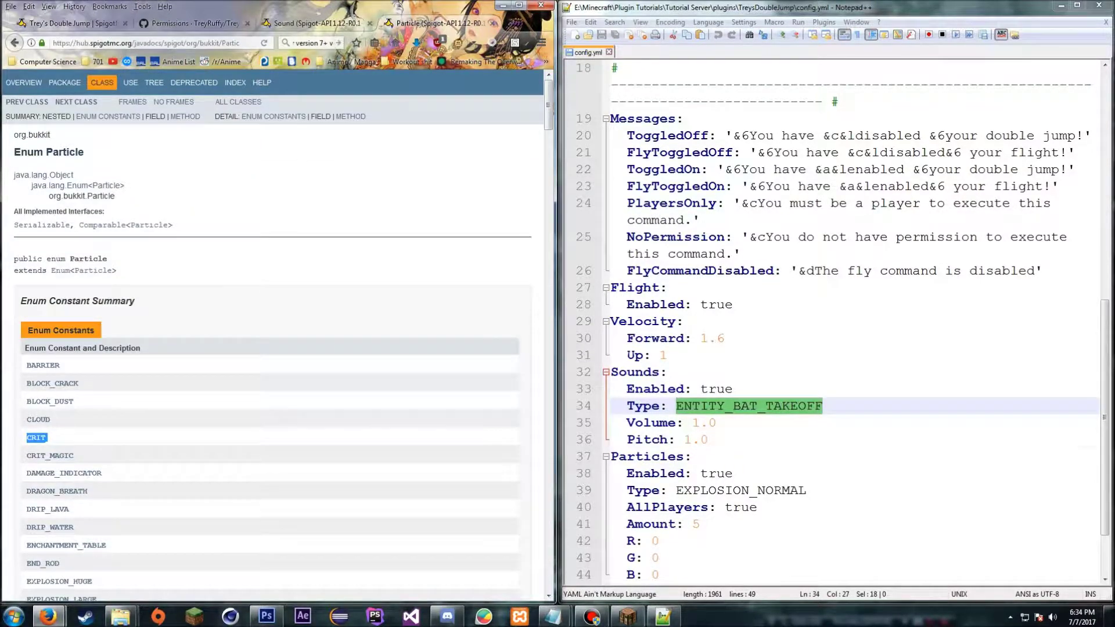
# Return to config.yml and highlight the Particles R, G and B colour lines
pyautogui.click(721, 439)
pyautogui.scroll(-2, 721, 440)
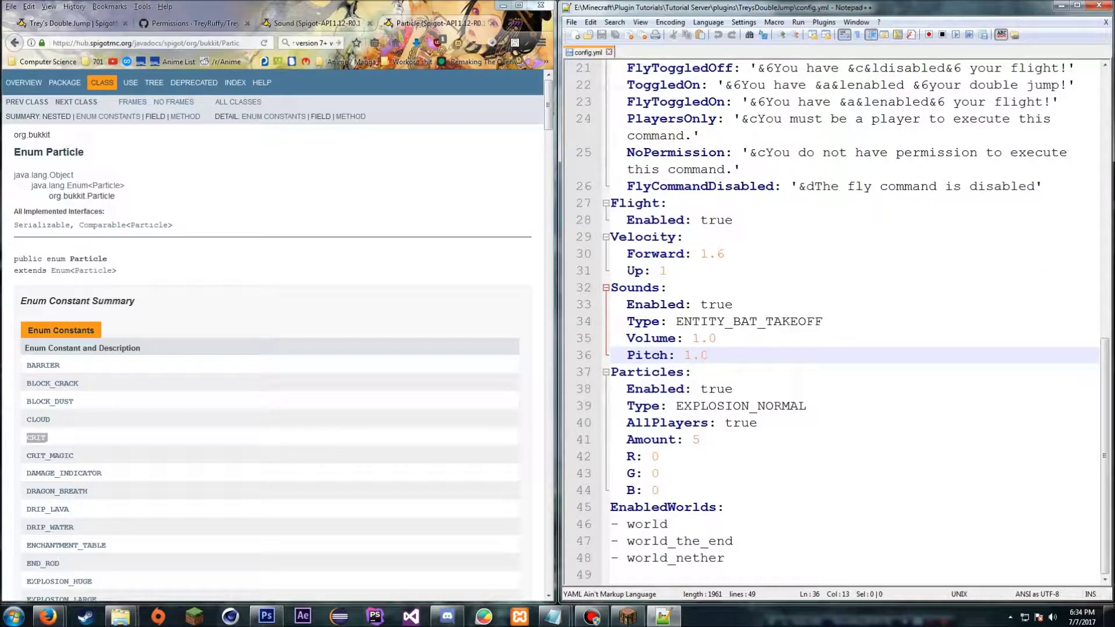
pyautogui.moveTo(660, 491); pyautogui.dragTo(620, 461)
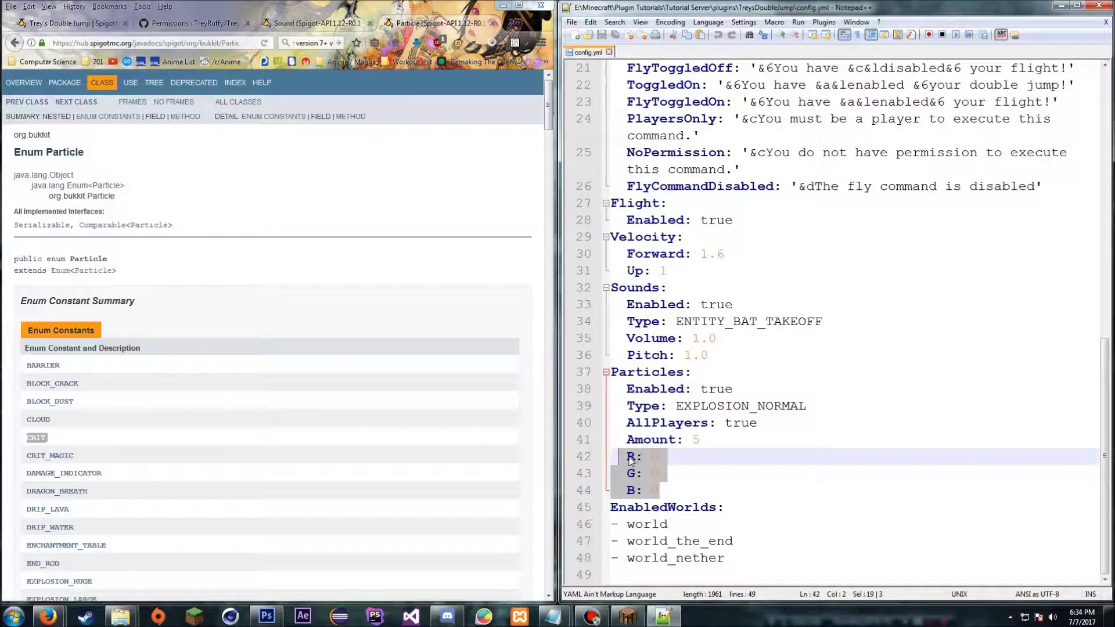
pyautogui.click(629, 458)
pyautogui.moveTo(627, 458); pyautogui.dragTo(662, 491)
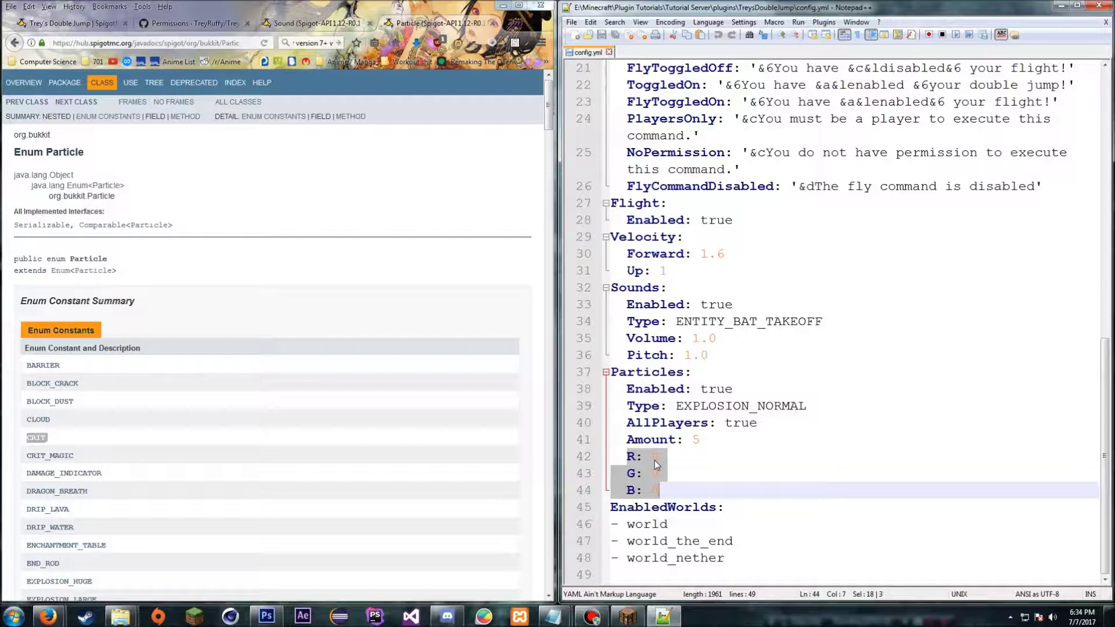
pyautogui.doubleClick(696, 439)
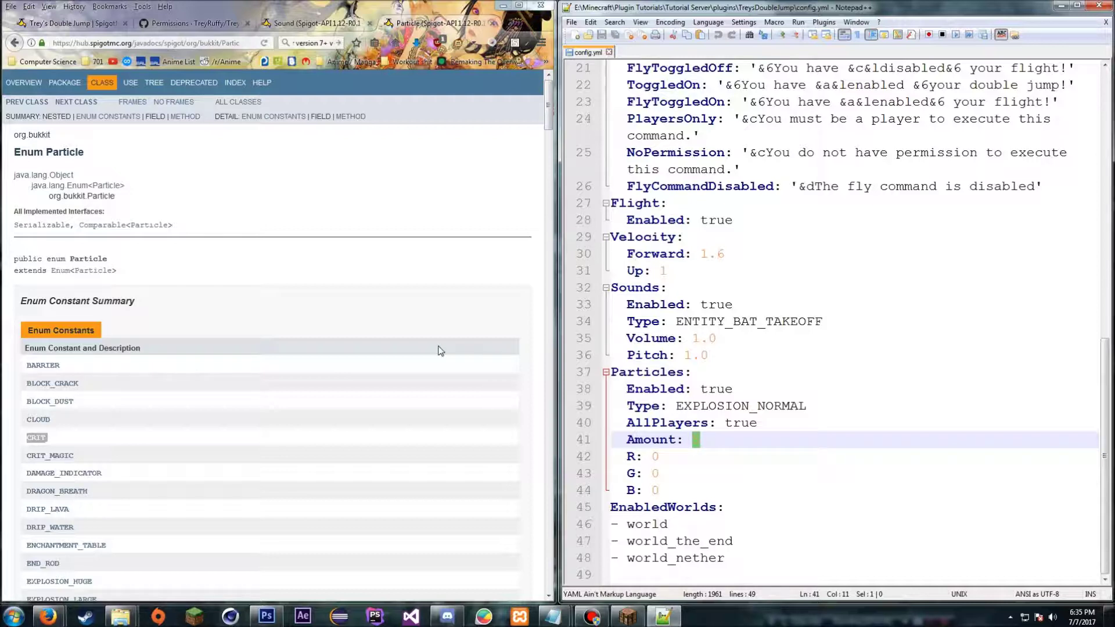
pyautogui.write('5')
pyautogui.moveTo(627, 423); pyautogui.dragTo(757, 423)
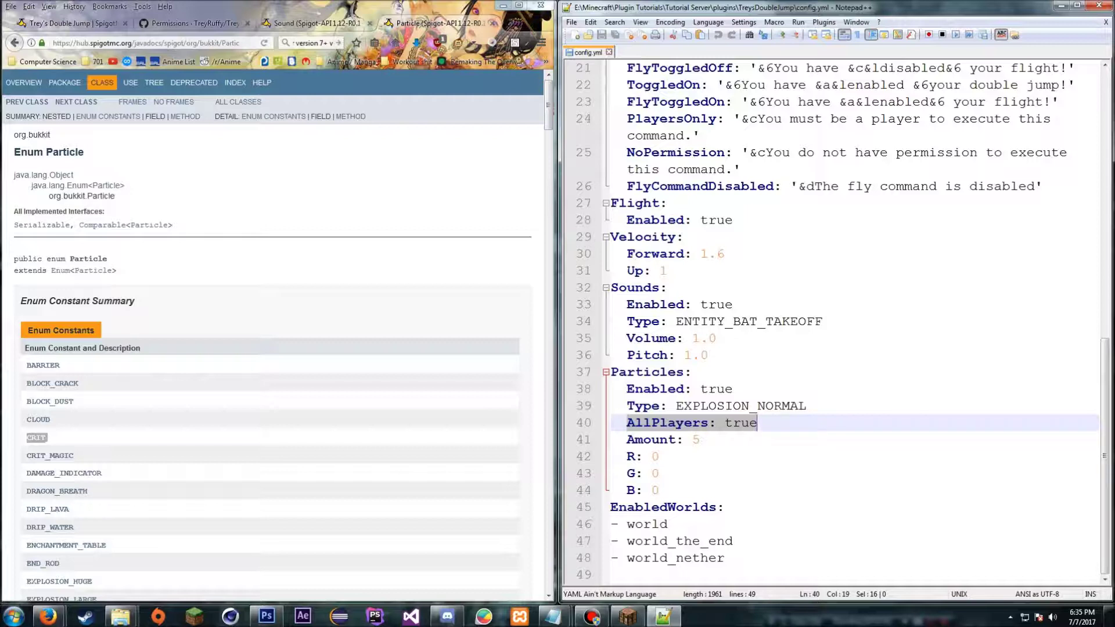
pyautogui.click(717, 508)
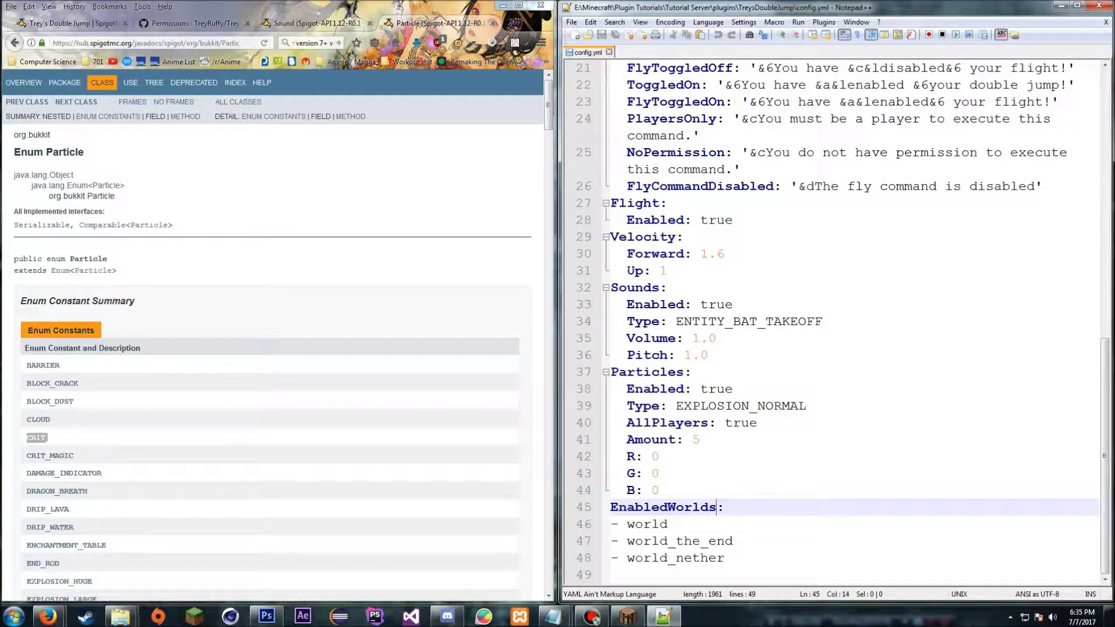
# Add '- plotme' and '- creative' below world_nether in EnabledWorlds, then save config.yml
pyautogui.moveTo(612, 524); pyautogui.dragTo(725, 558)
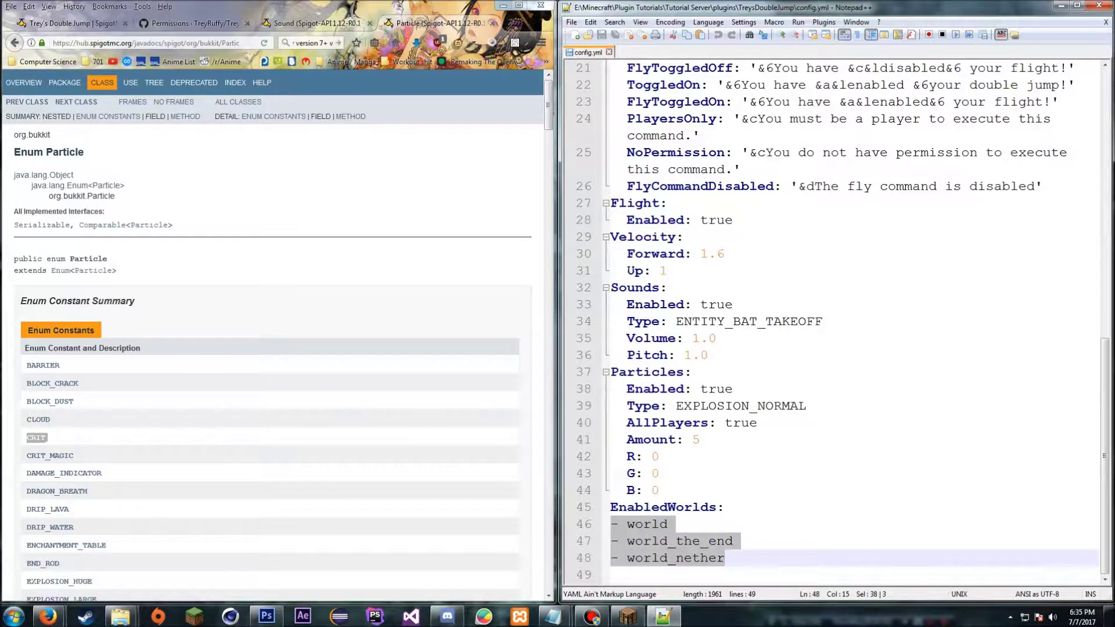
pyautogui.click(726, 558)
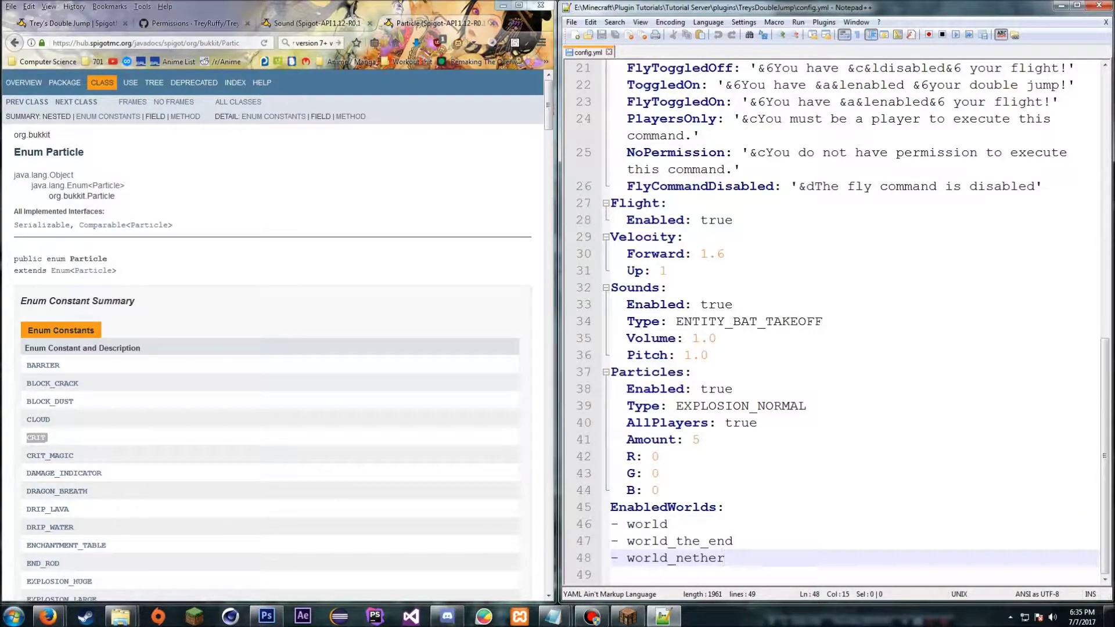
pyautogui.press('Return')
pyautogui.write('- pl')
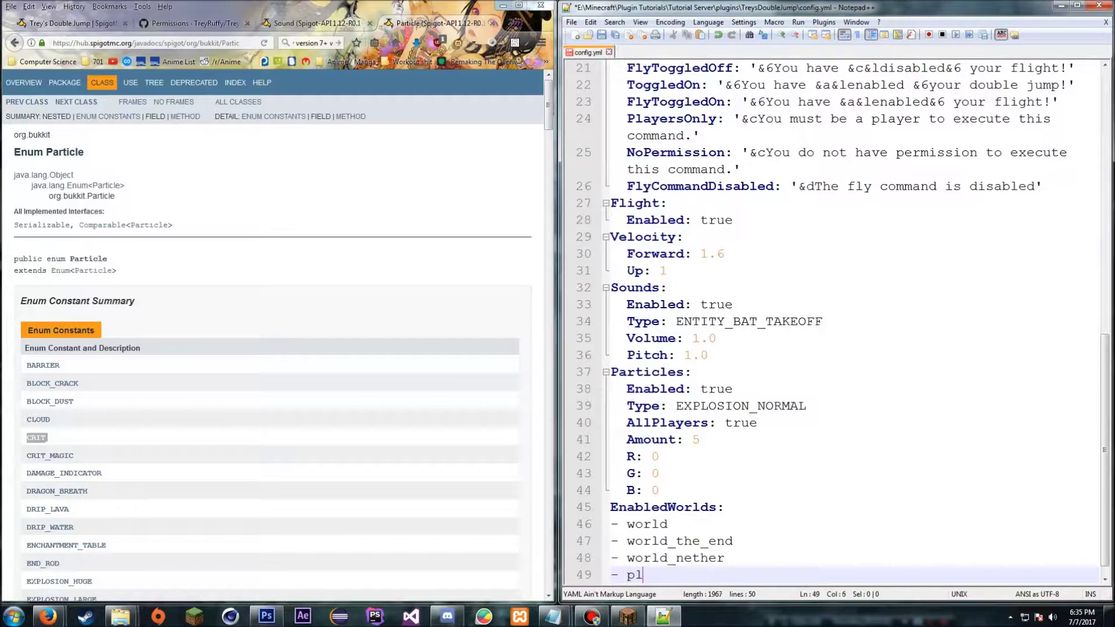
pyautogui.write('otme')
pyautogui.press('Return')
pyautogui.write('-')
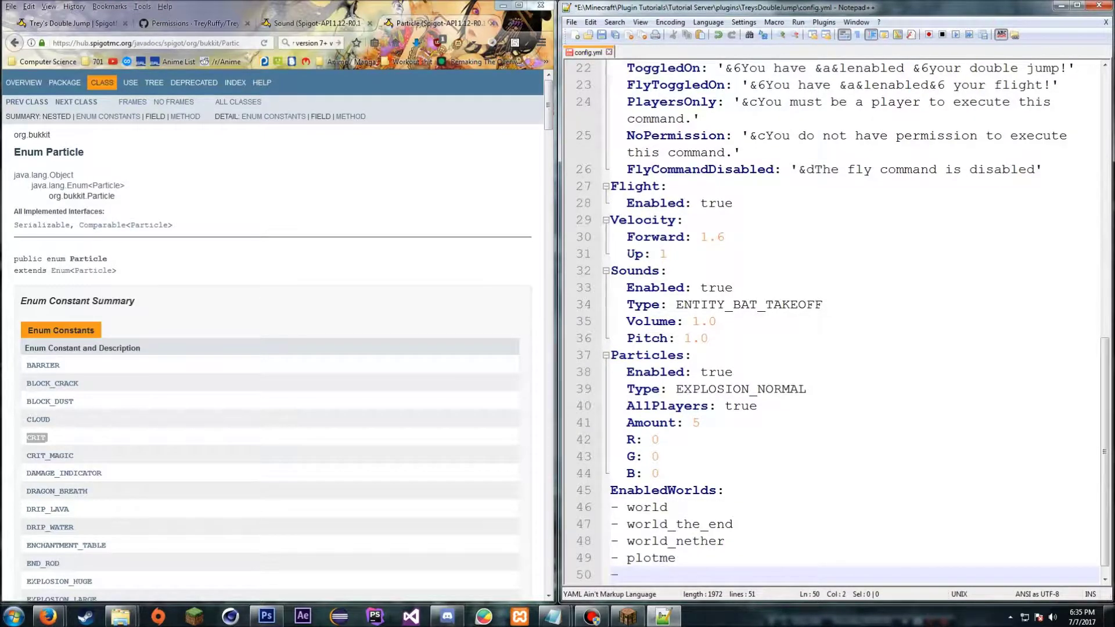
pyautogui.write(' creative')
pyautogui.hotkey('ctrl', 's')
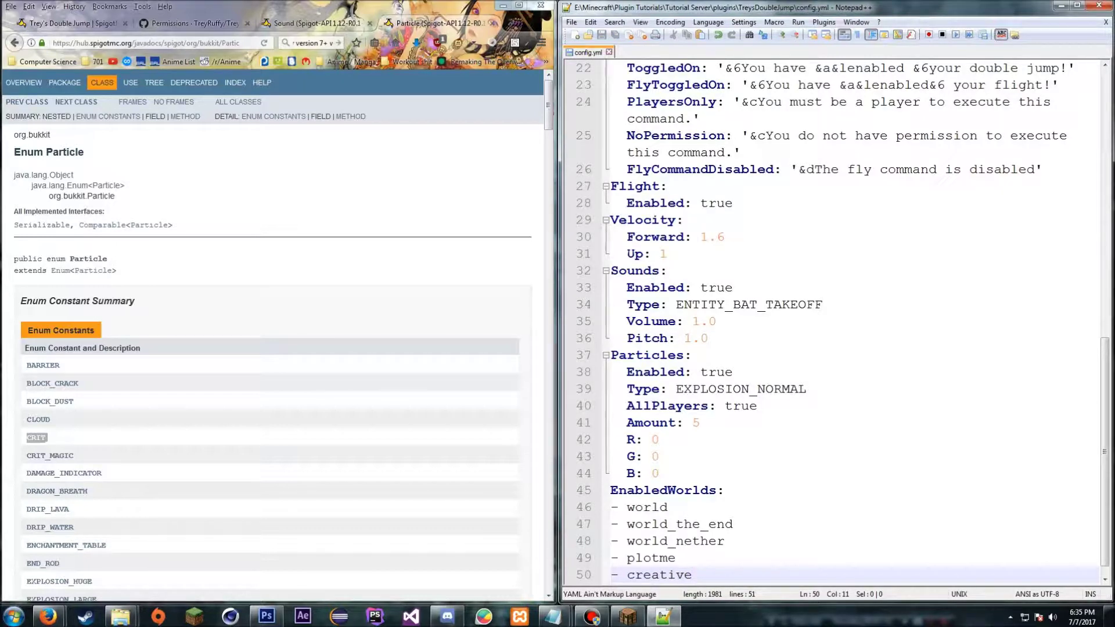
pyautogui.moveTo(1114, 200)
pyautogui.mouseDown()
pyautogui.moveTo(779, 203)
pyautogui.moveTo(715, 175)
pyautogui.moveTo(1114, 179)
pyautogui.mouseUp()
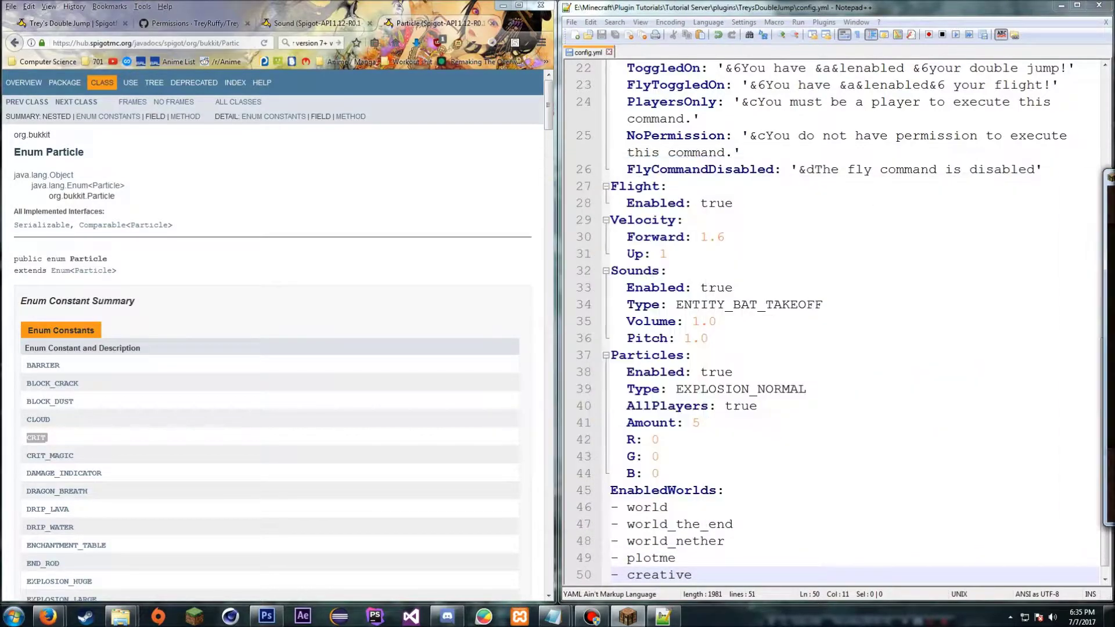
# Go up to the Tutorial Server folder and launch start.bat
pyautogui.moveTo(121, 617)
pyautogui.click(204, 552)
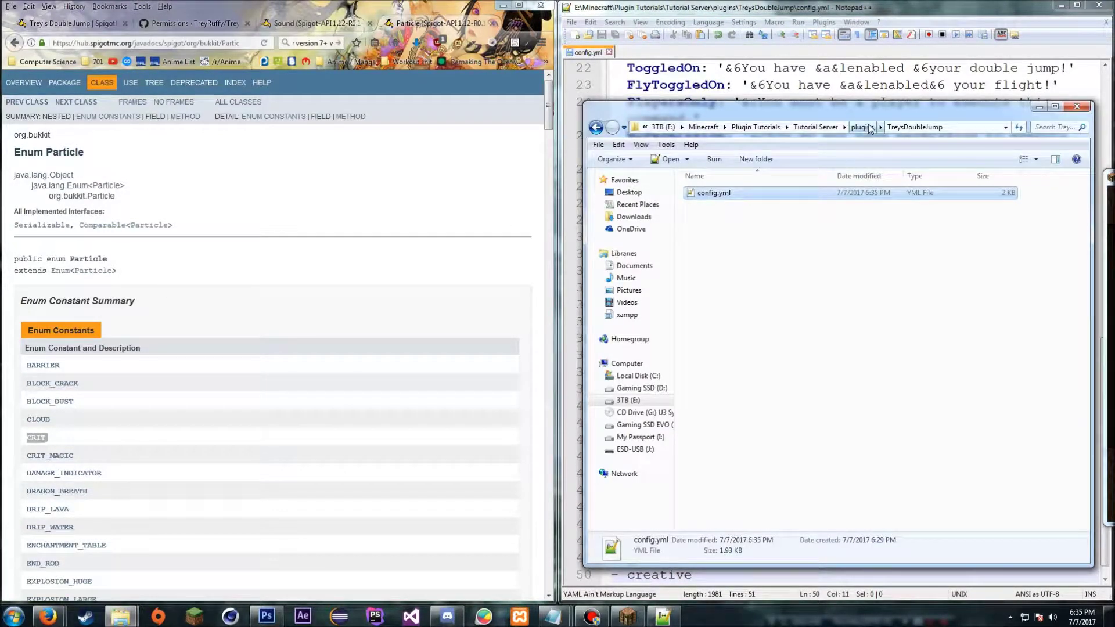
pyautogui.click(815, 127)
pyautogui.doubleClick(709, 389)
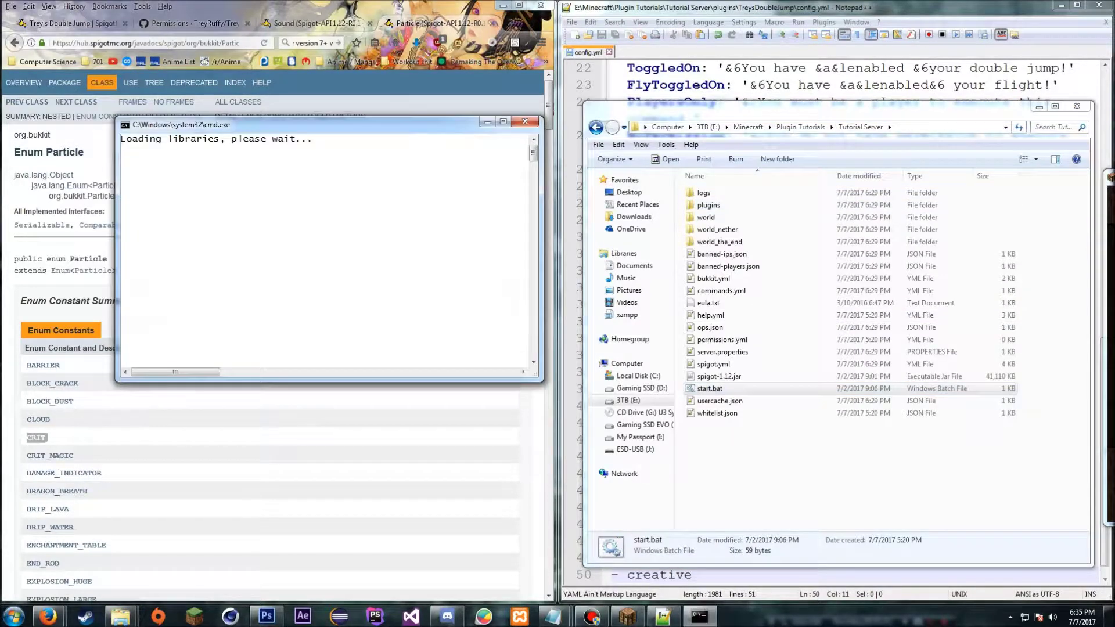
# Bring the Minecraft window fully on screen and join the local server
pyautogui.click(628, 616)
pyautogui.moveTo(1114, 178); pyautogui.dragTo(691, 185)
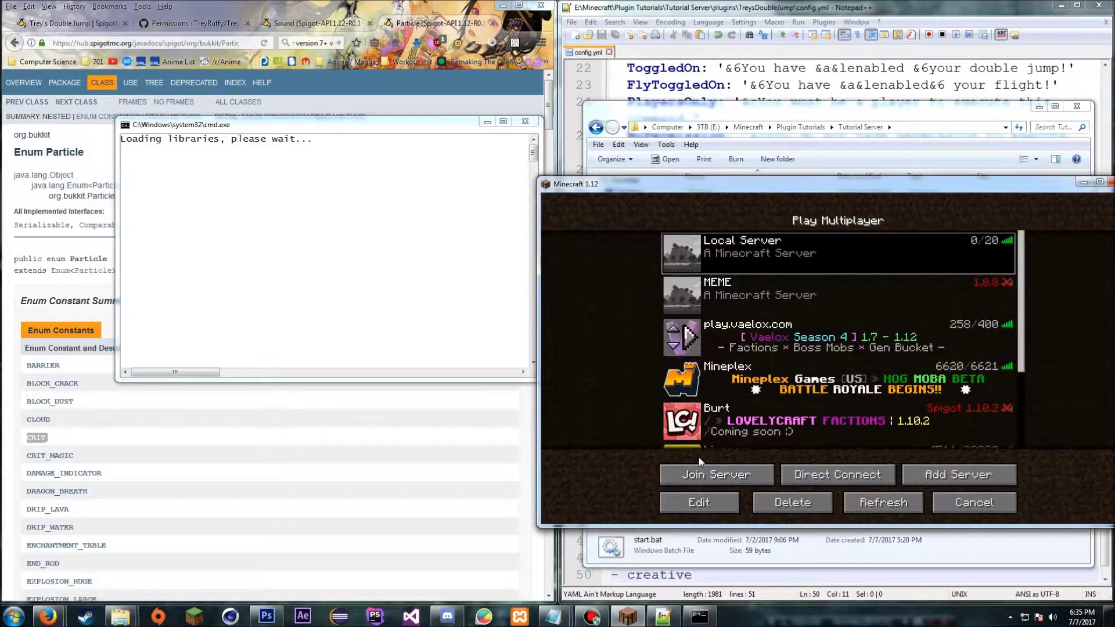
pyautogui.click(705, 477)
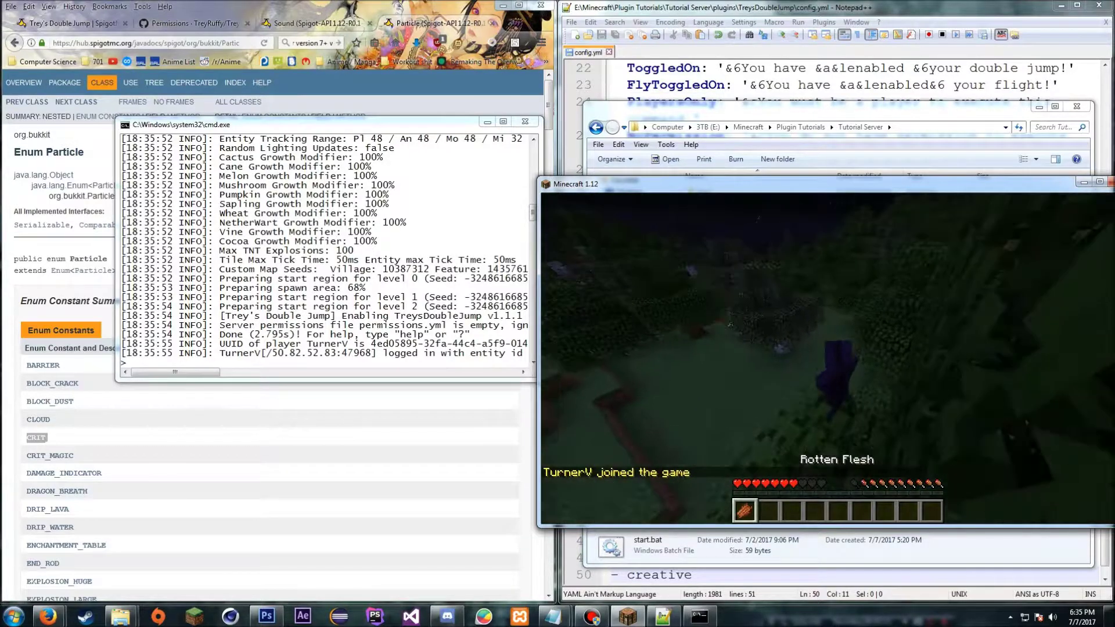
# Set the game time to day with /time set 0
pyautogui.press('e')
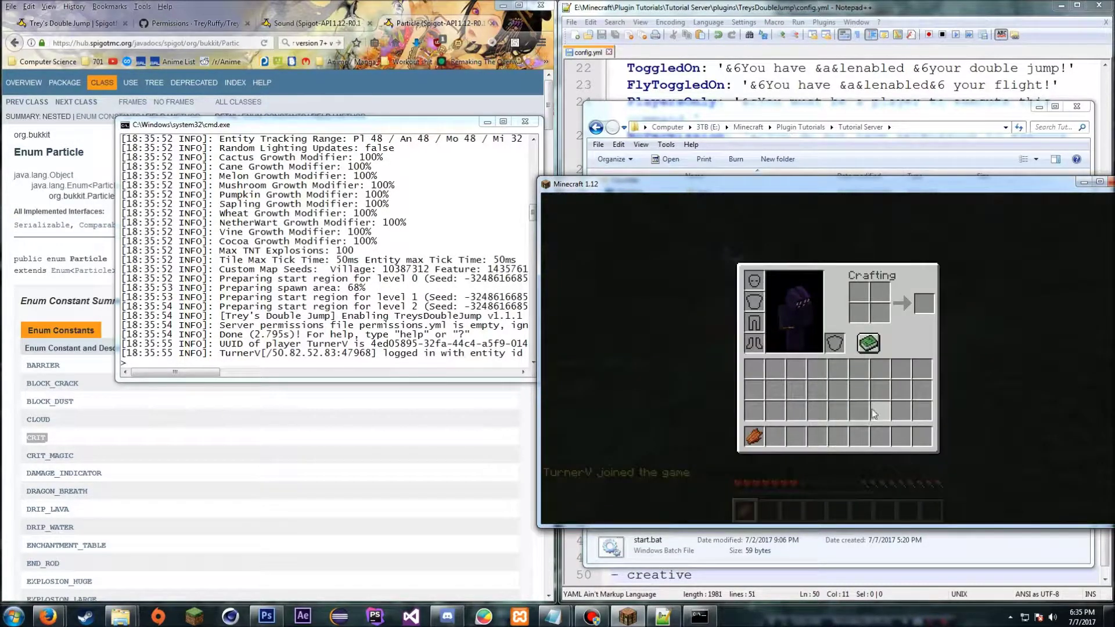
pyautogui.press('e')
pyautogui.write('2/t')
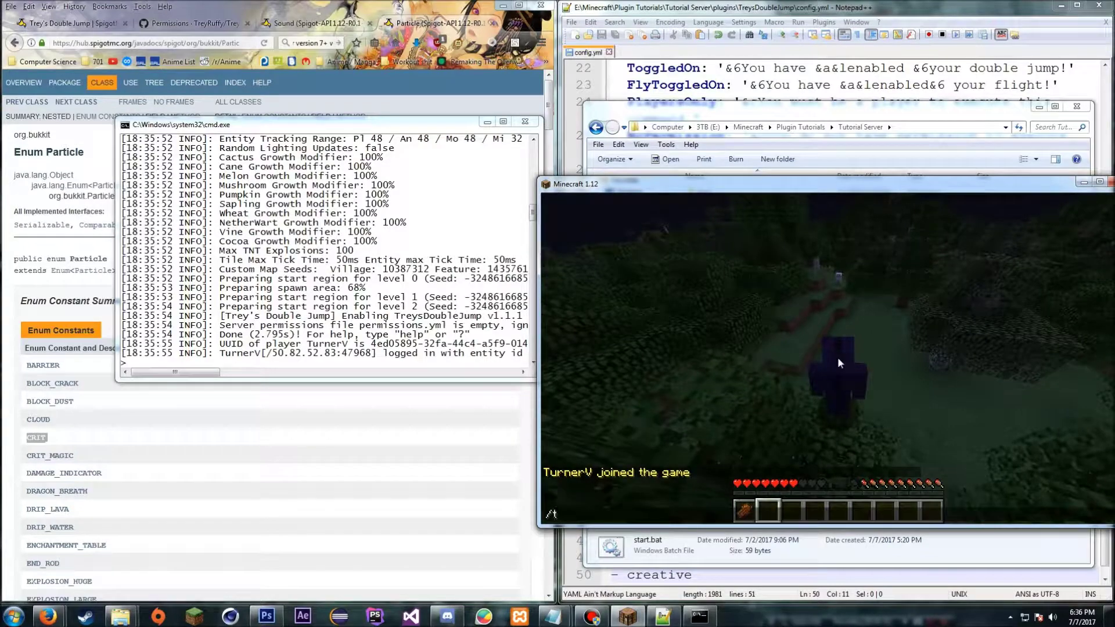
pyautogui.write('ime set 0')
pyautogui.press('Return')
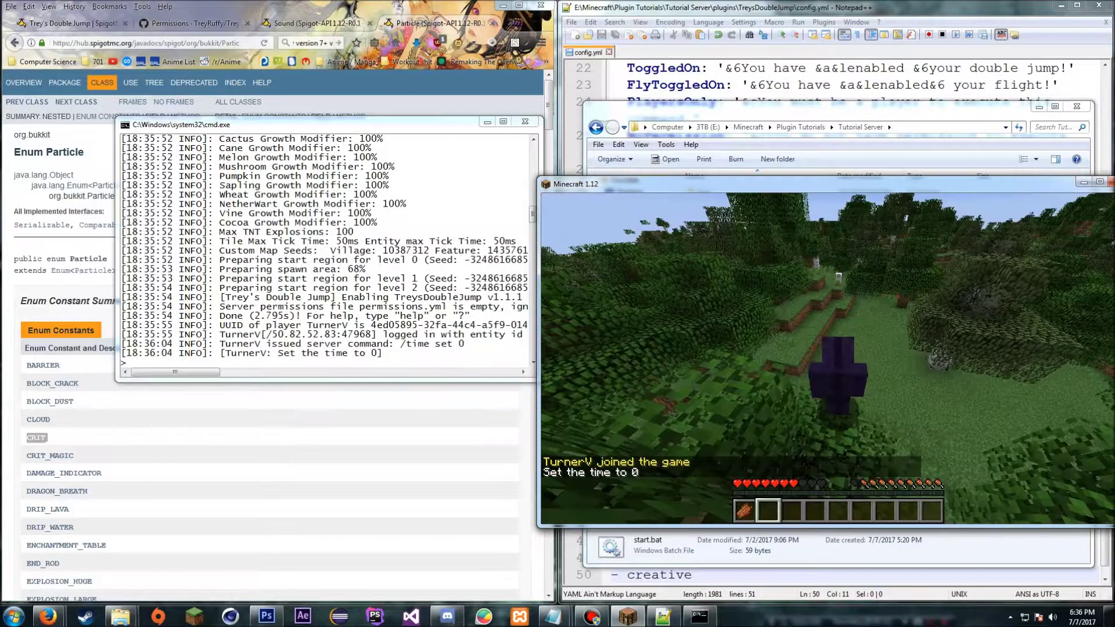
# Run forward and double jump repeatedly over the trees
pyautogui.press('w')
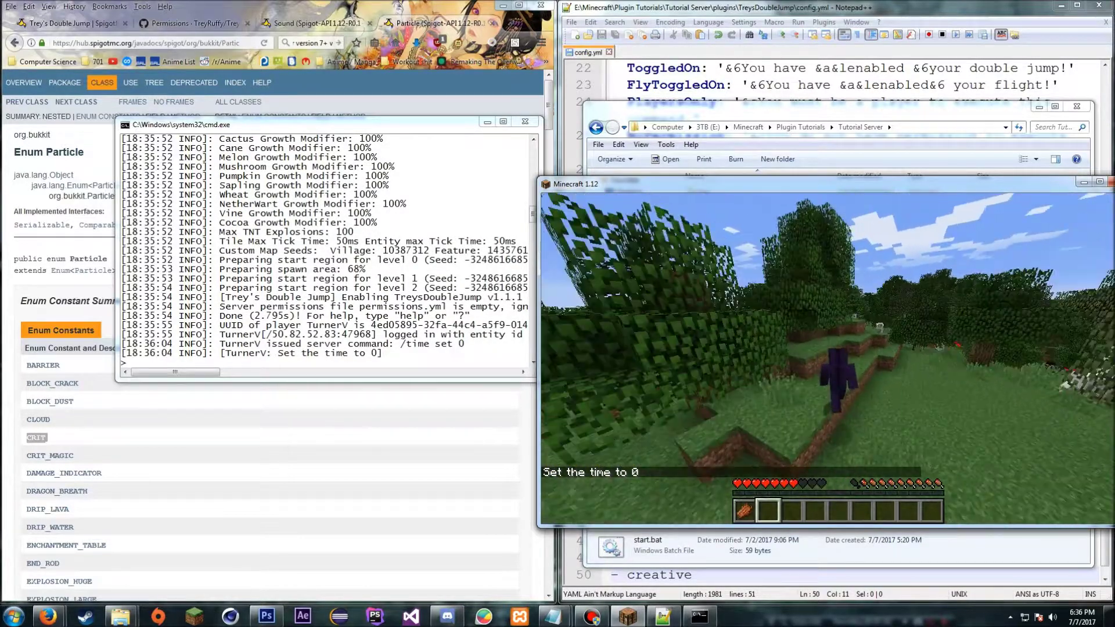
pyautogui.press('w')
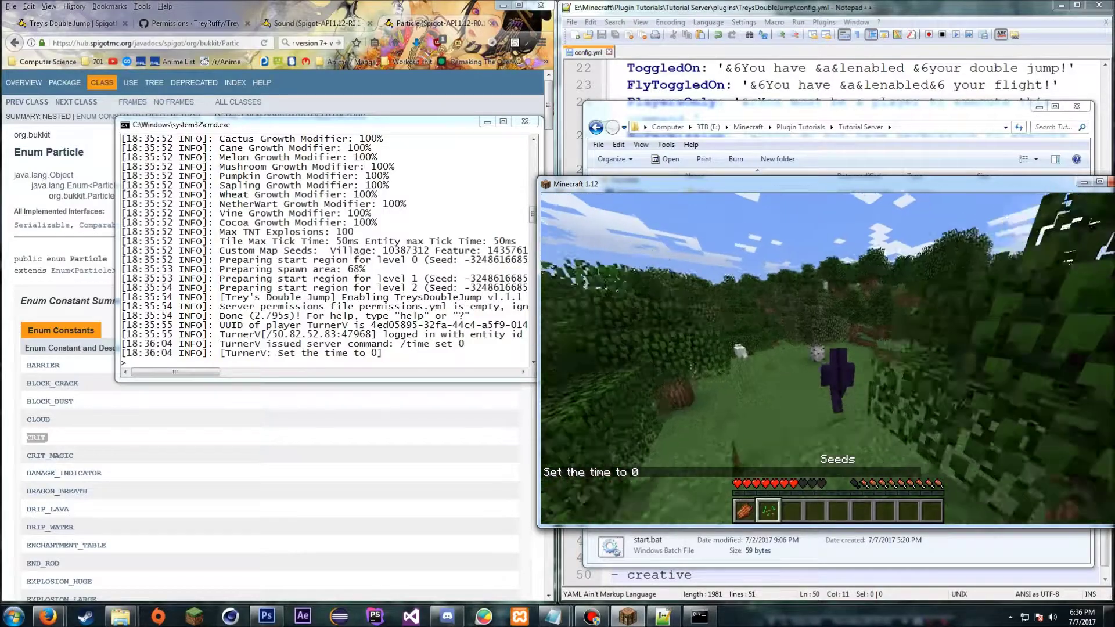
pyautogui.press('w')
pyautogui.press('space')
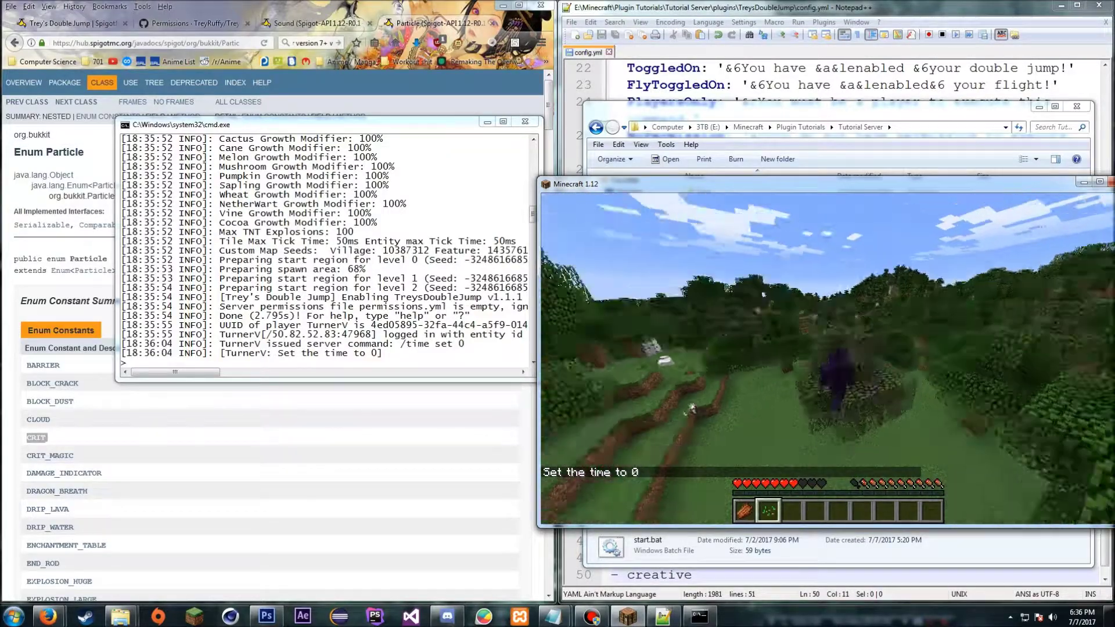
pyautogui.press('space')
pyautogui.press('w')
pyautogui.press('space')
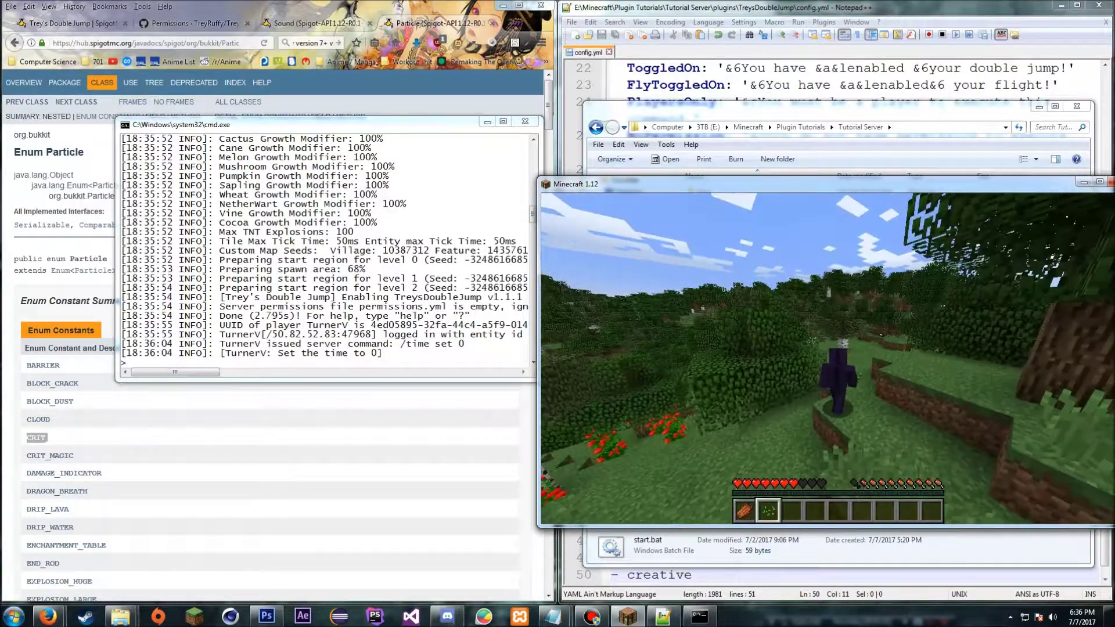
pyautogui.press('Escape')
pyautogui.press('Escape')
pyautogui.press('F3')
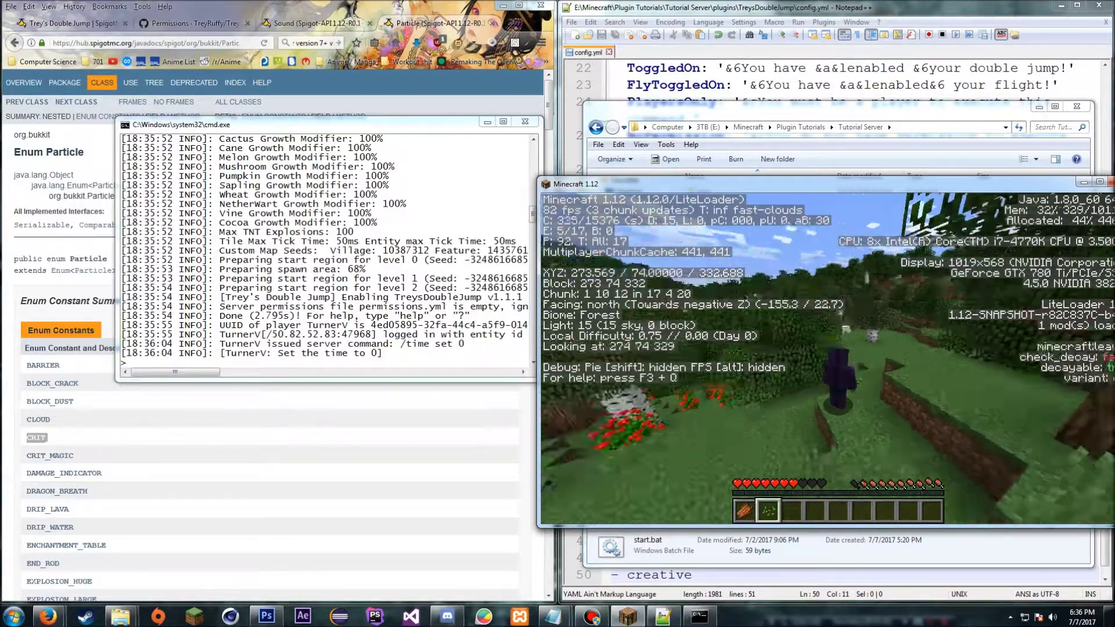
pyautogui.press('F3')
pyautogui.press('w')
pyautogui.press('space')
pyautogui.press('space')
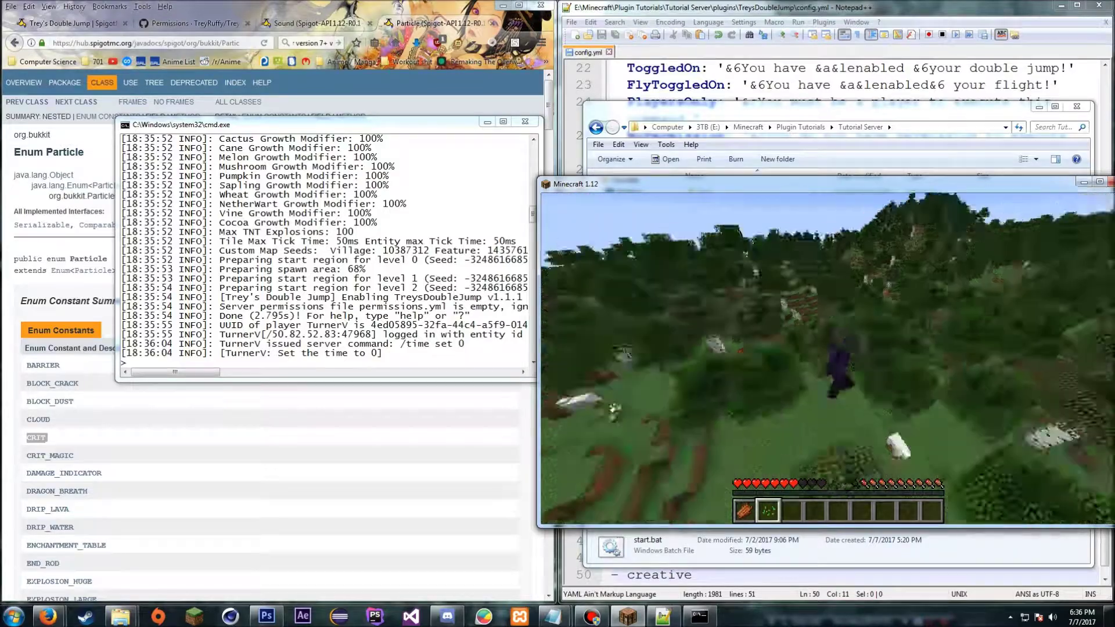
pyautogui.press('shift')
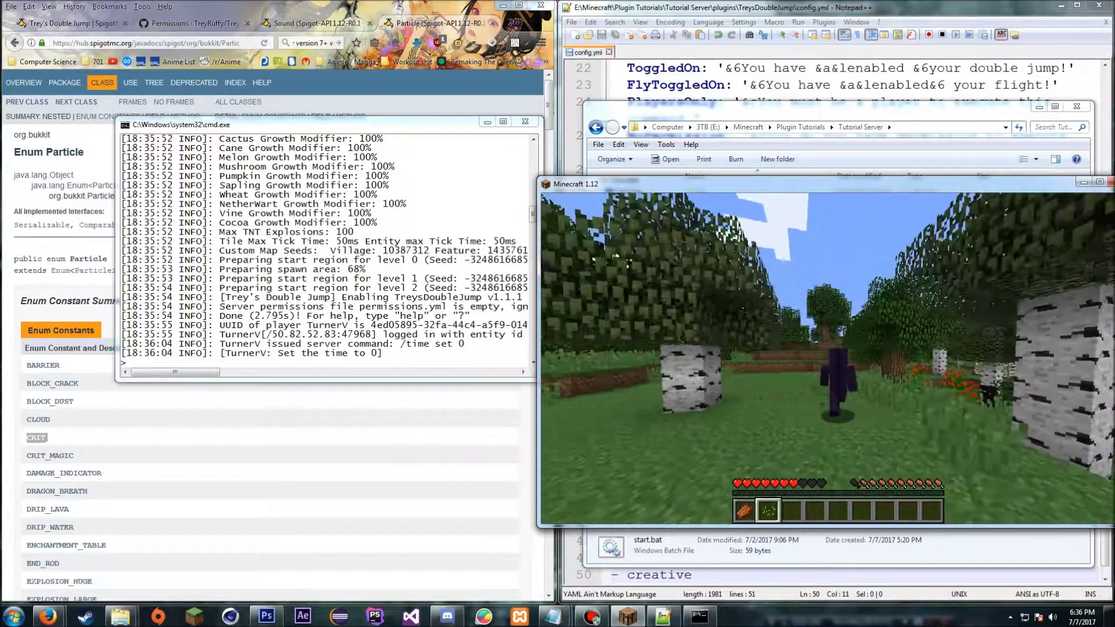
pyautogui.press('w')
pyautogui.press('space')
pyautogui.press('space')
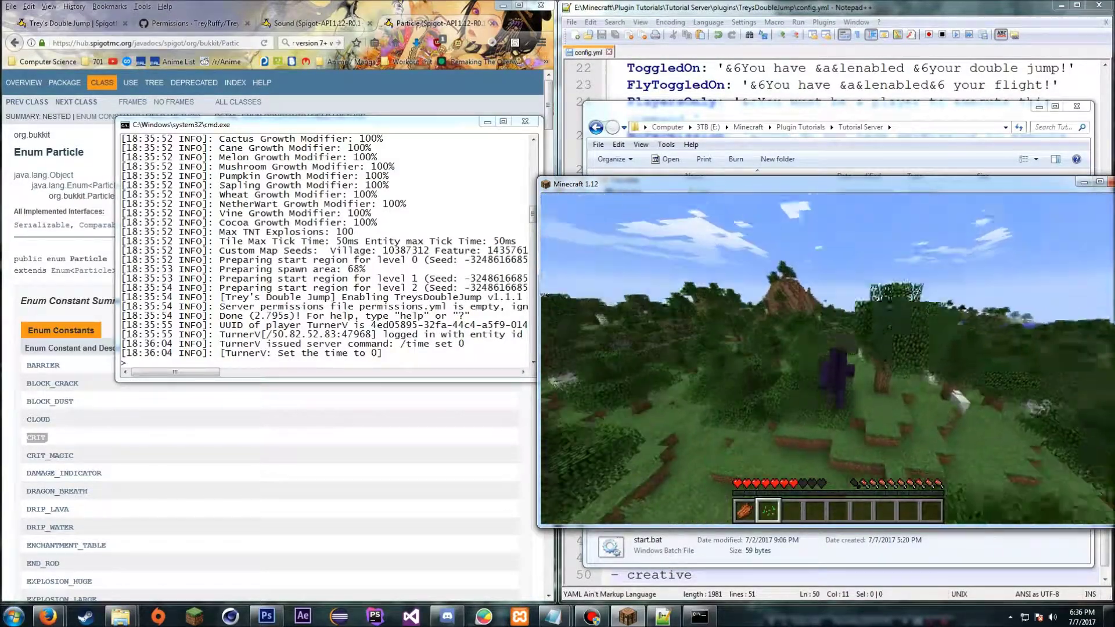
pyautogui.press('w')
pyautogui.press('space')
pyautogui.press('space')
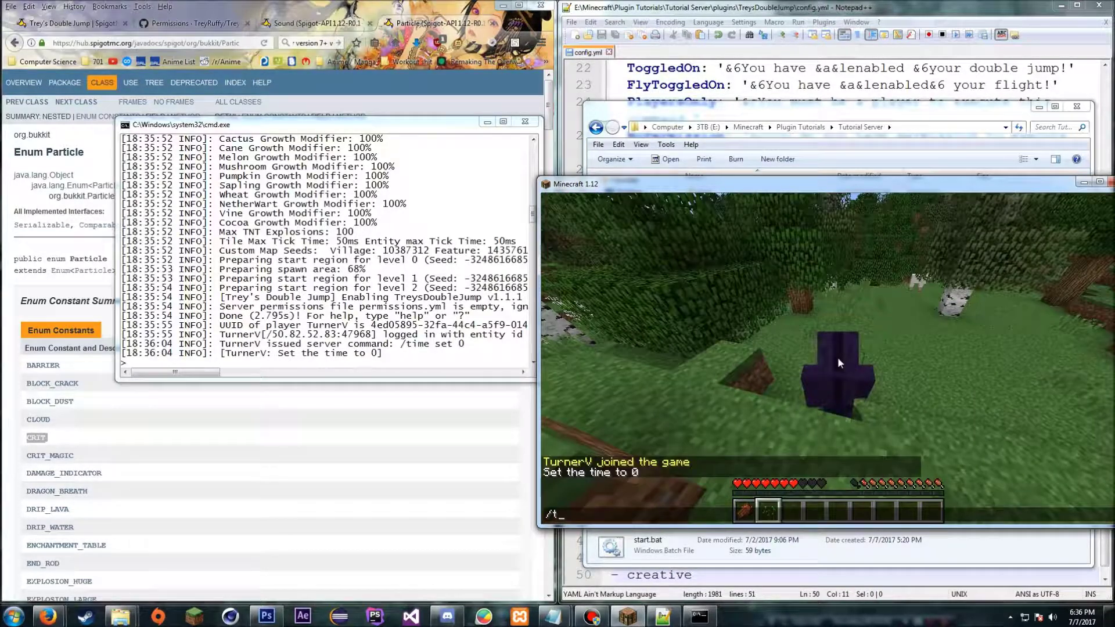
# Disable double jump with /tdj, check with a hop, and drop the Rotten Flesh
pyautogui.write('dj')
pyautogui.press('Return')
pyautogui.press('space')
pyautogui.press('space')
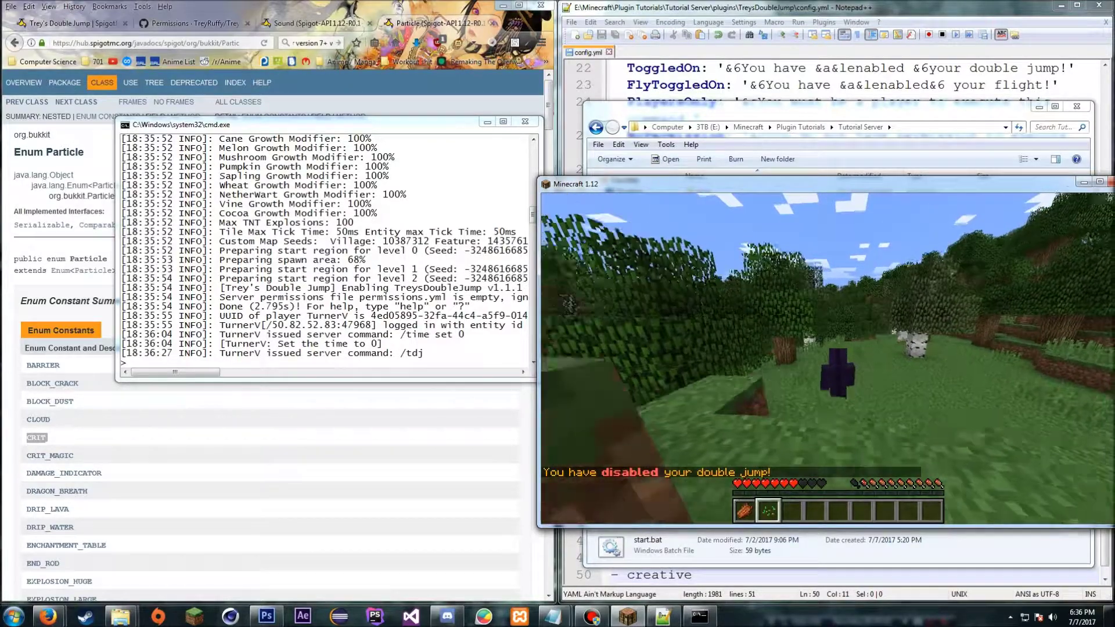
pyautogui.press('1')
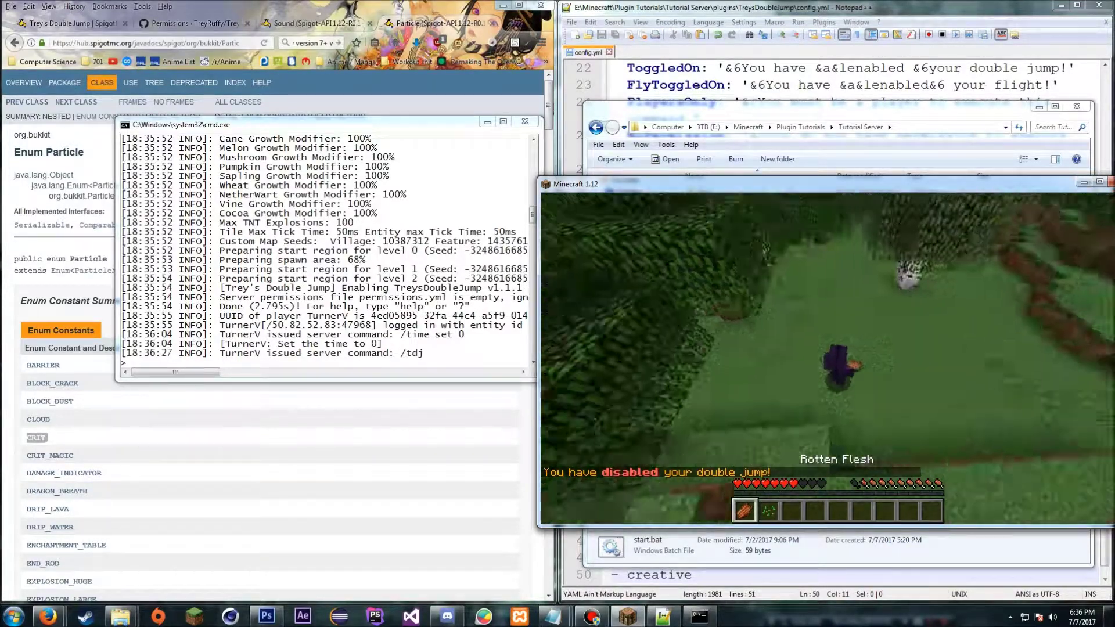
pyautogui.press('q')
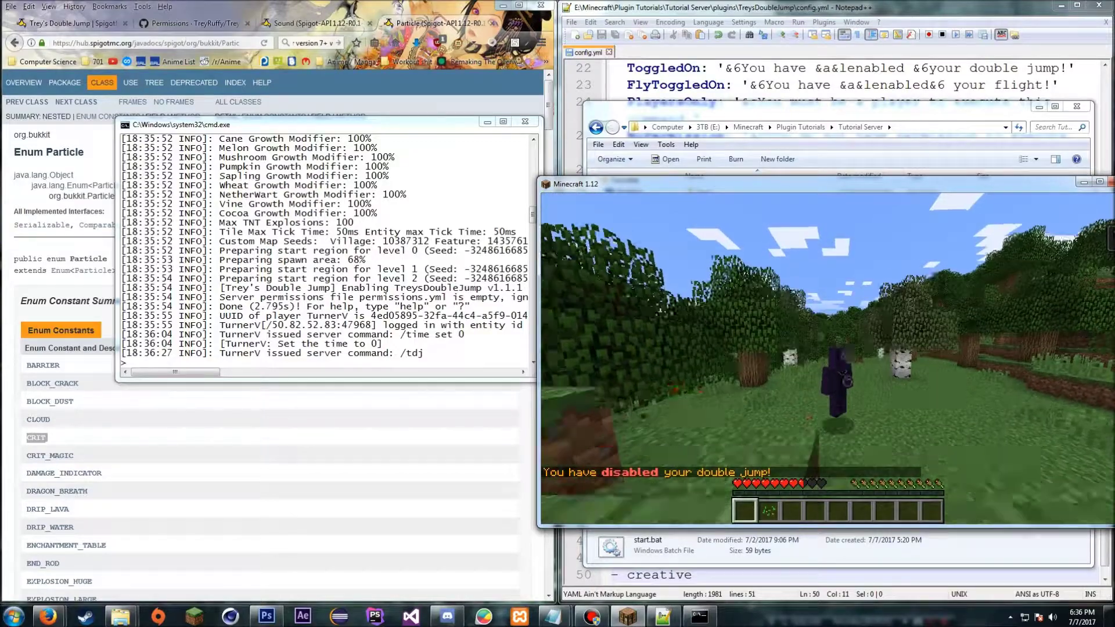
# Re-enable double jump with /tdj, double jump over the trees, and enter /fly
pyautogui.press('/')
pyautogui.write('tdj')
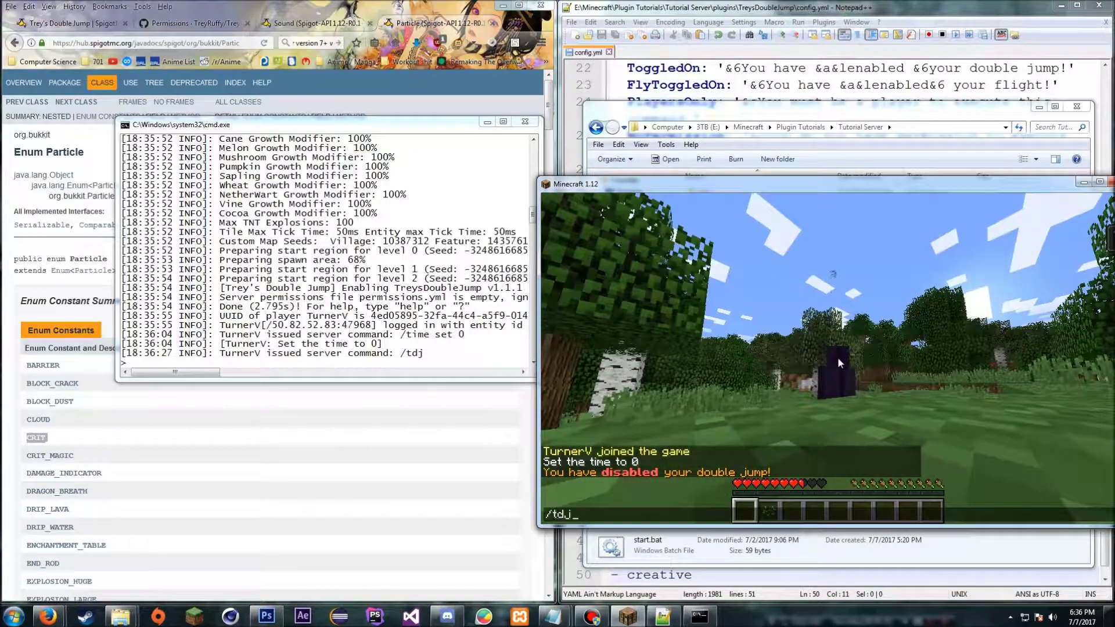
pyautogui.press('Return')
pyautogui.press('space')
pyautogui.press('space')
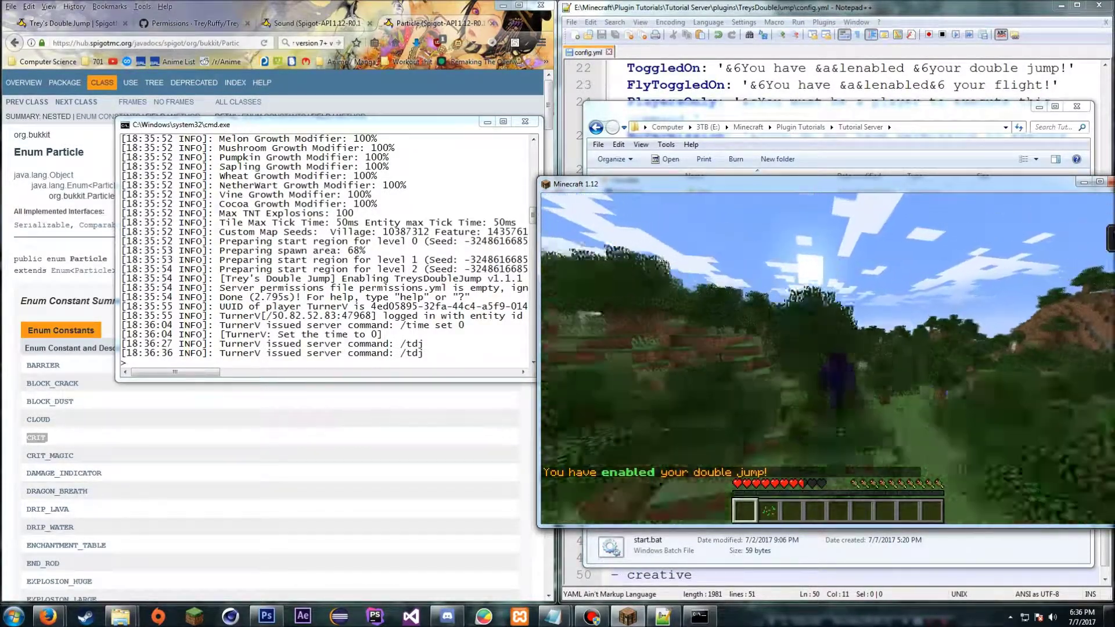
pyautogui.press('w')
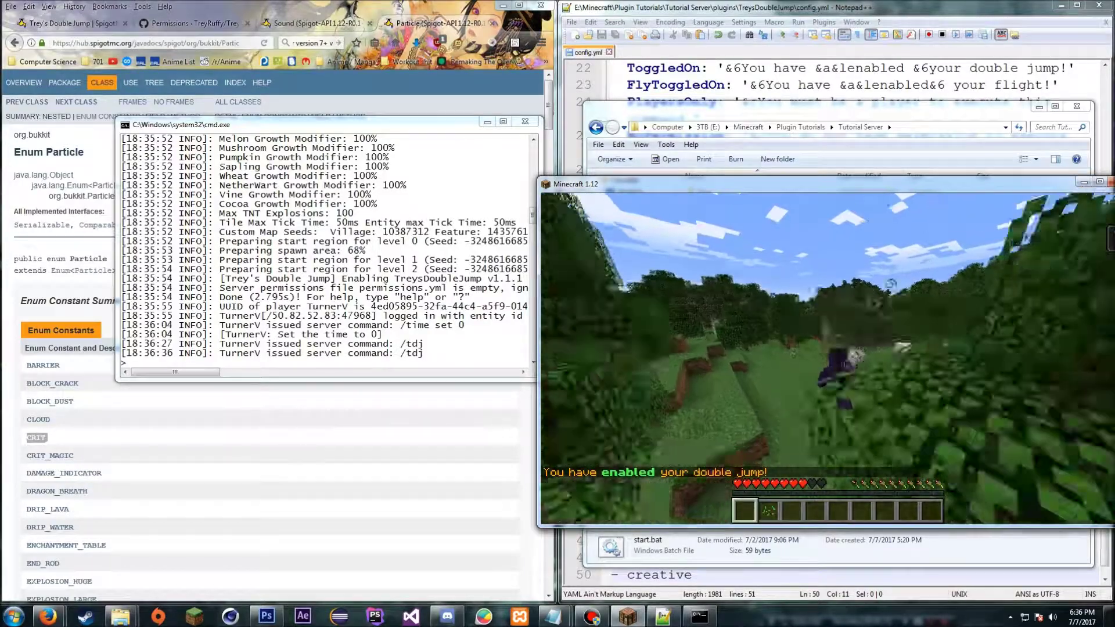
pyautogui.press('space')
pyautogui.press('space')
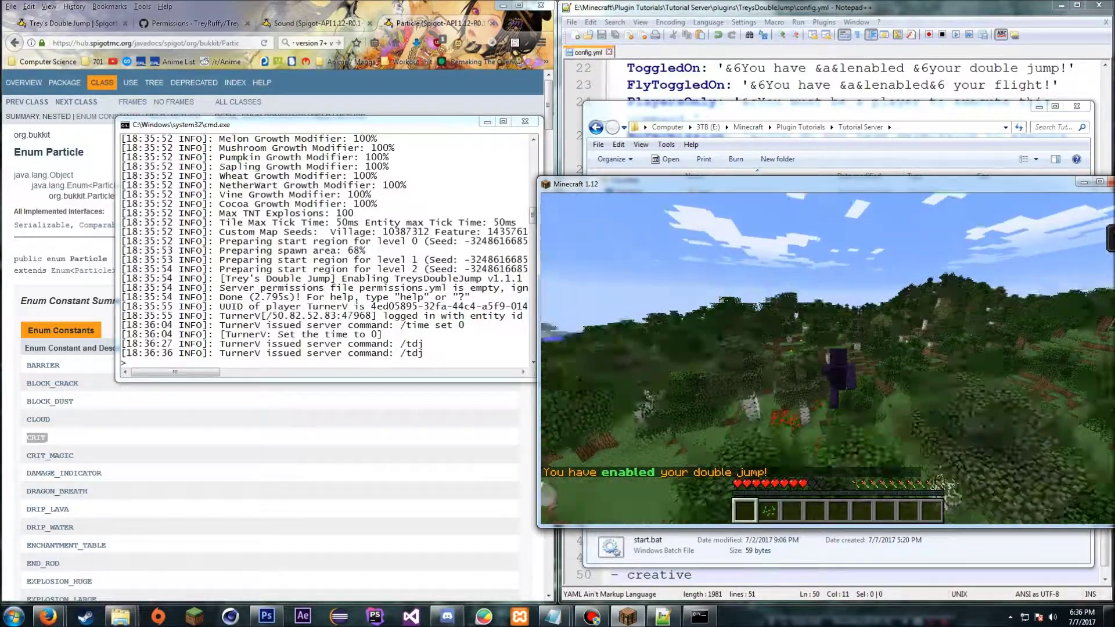
pyautogui.press('w')
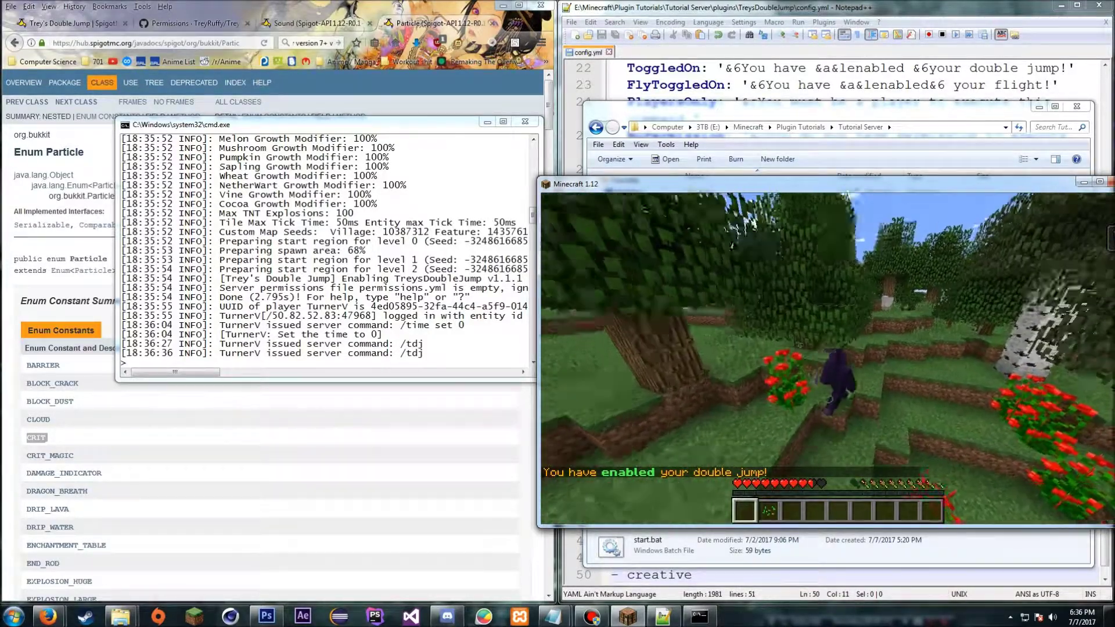
pyautogui.write('w')
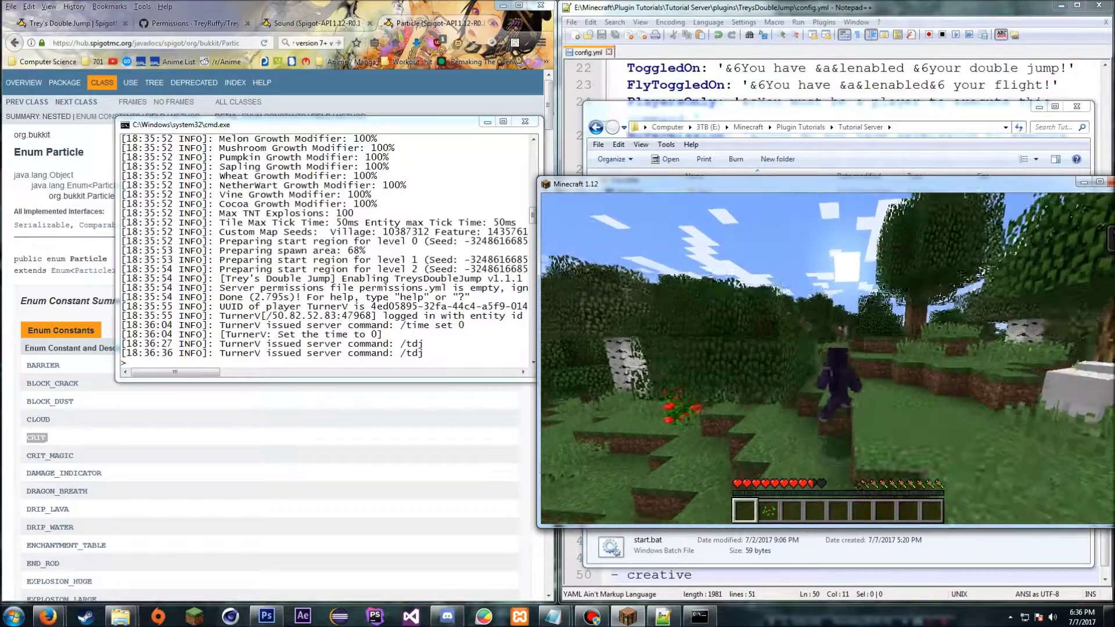
pyautogui.write('/fly')
# Enable flight, fly over the trees, then toggle /fly until flight ends up off
pyautogui.press('Return')
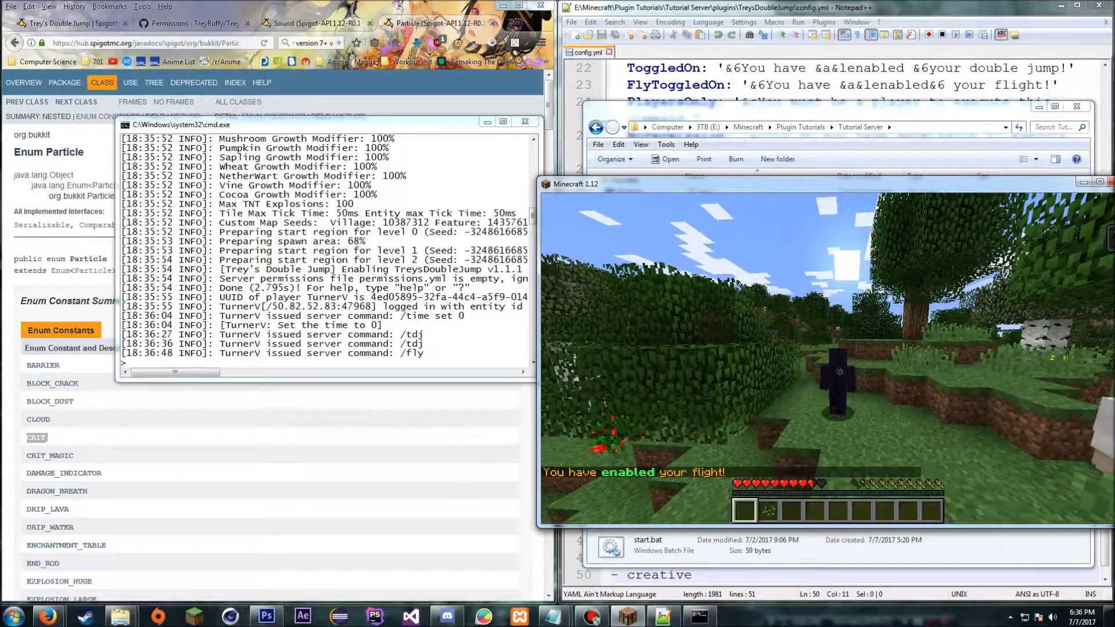
pyautogui.press('space')
pyautogui.press('space')
pyautogui.press('w')
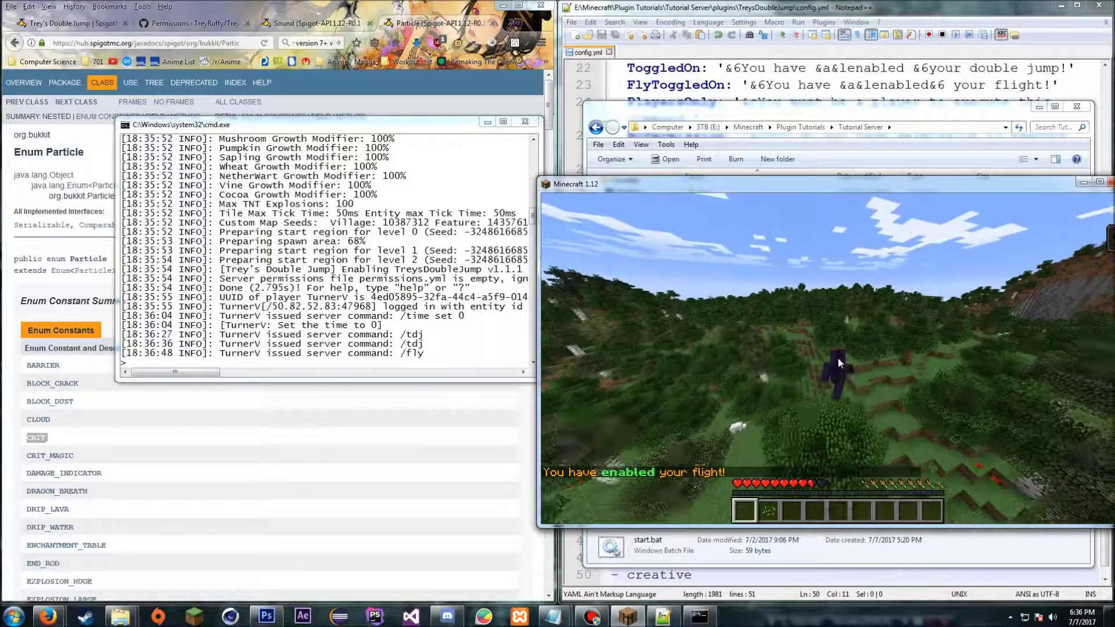
pyautogui.write('/fly')
pyautogui.press('Return')
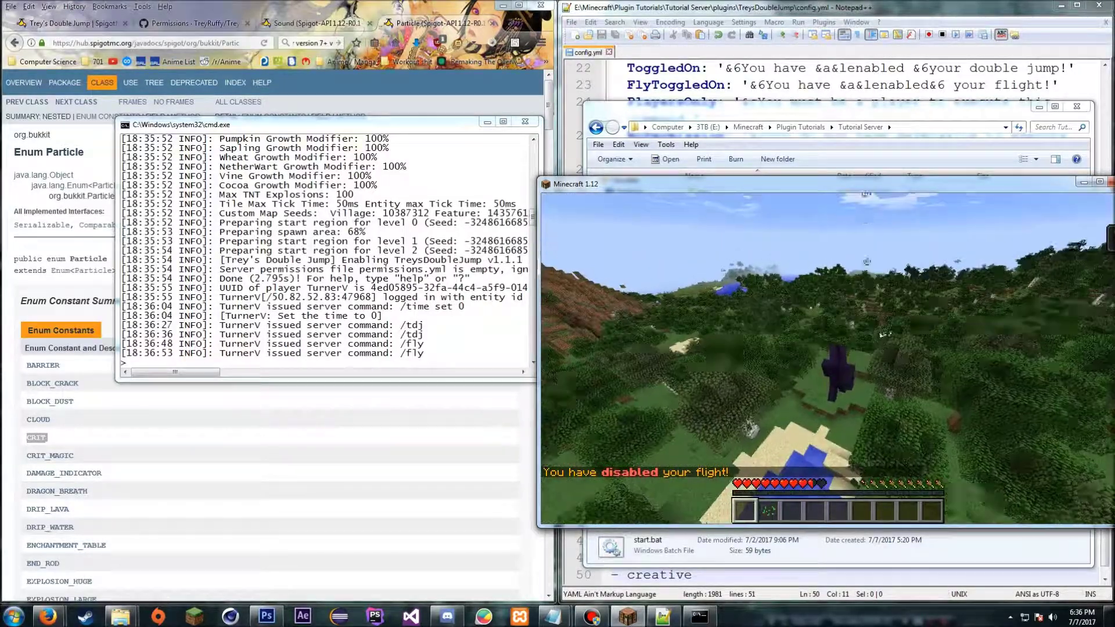
pyautogui.write('/fly')
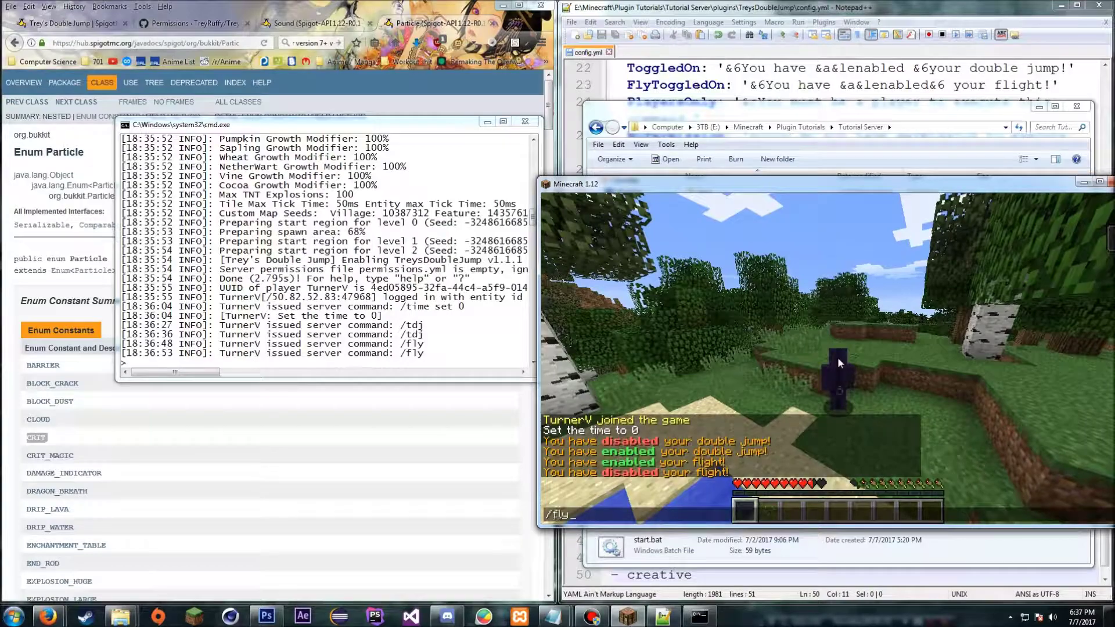
pyautogui.press('Return')
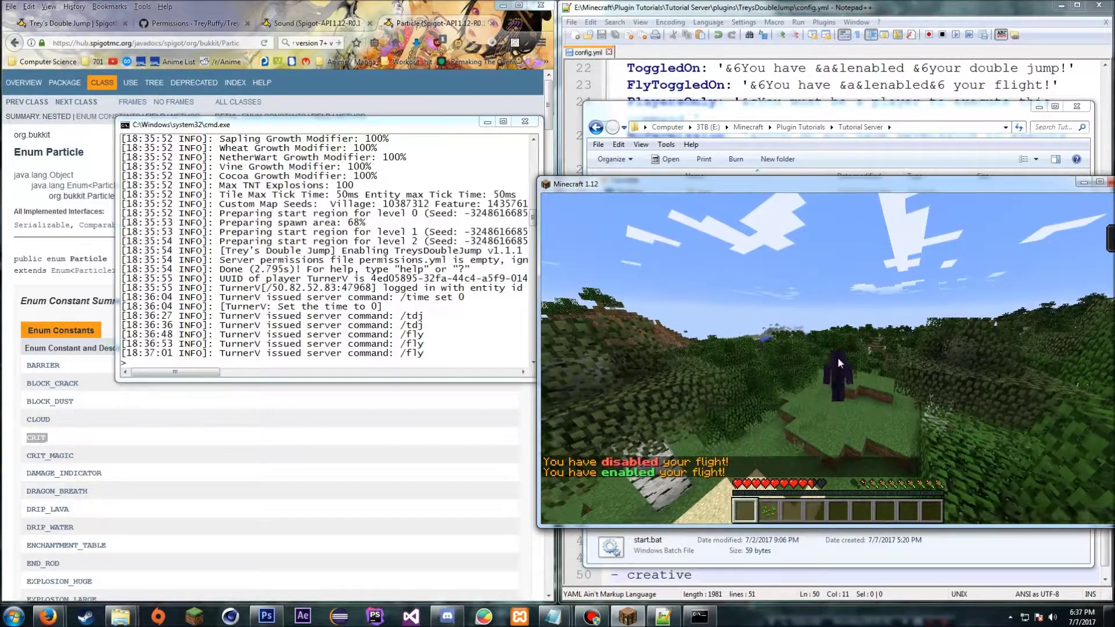
pyautogui.write('/fly')
pyautogui.press('Return')
# Double jump twice over the pond, then pause to the Game Menu
pyautogui.press('w')
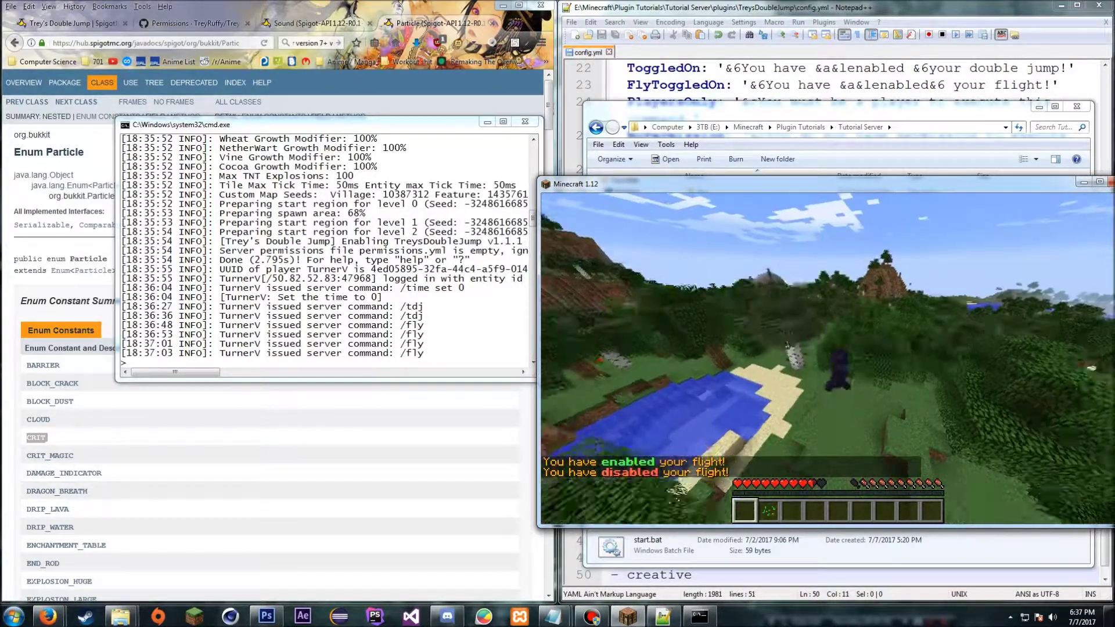
pyautogui.press('w')
pyautogui.press('space')
pyautogui.press('space')
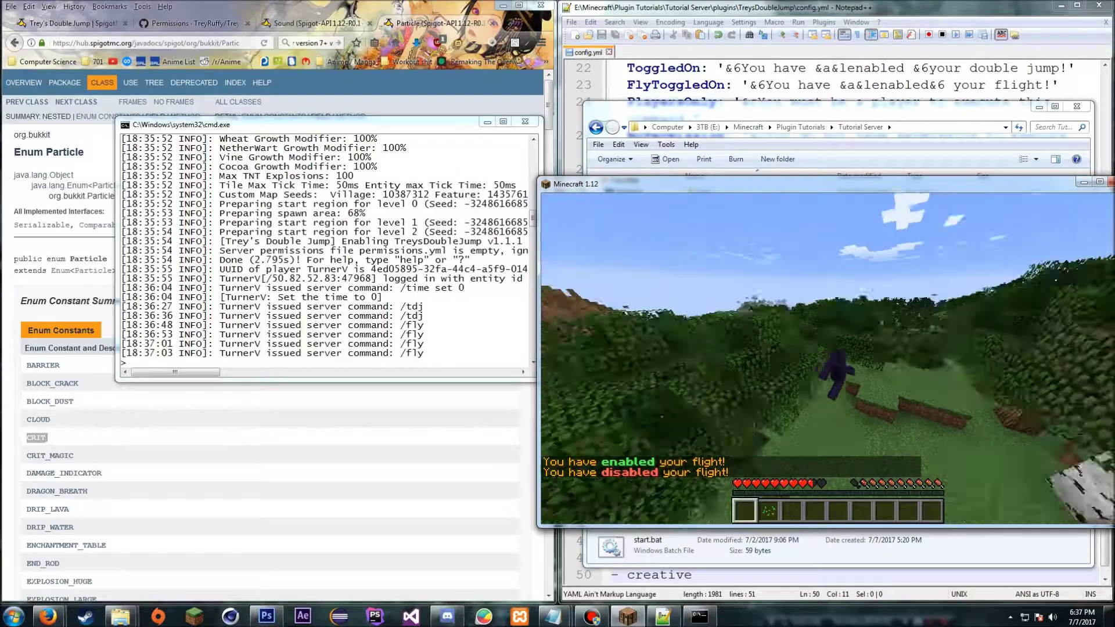
pyautogui.press('w')
pyautogui.press('space')
pyautogui.press('space')
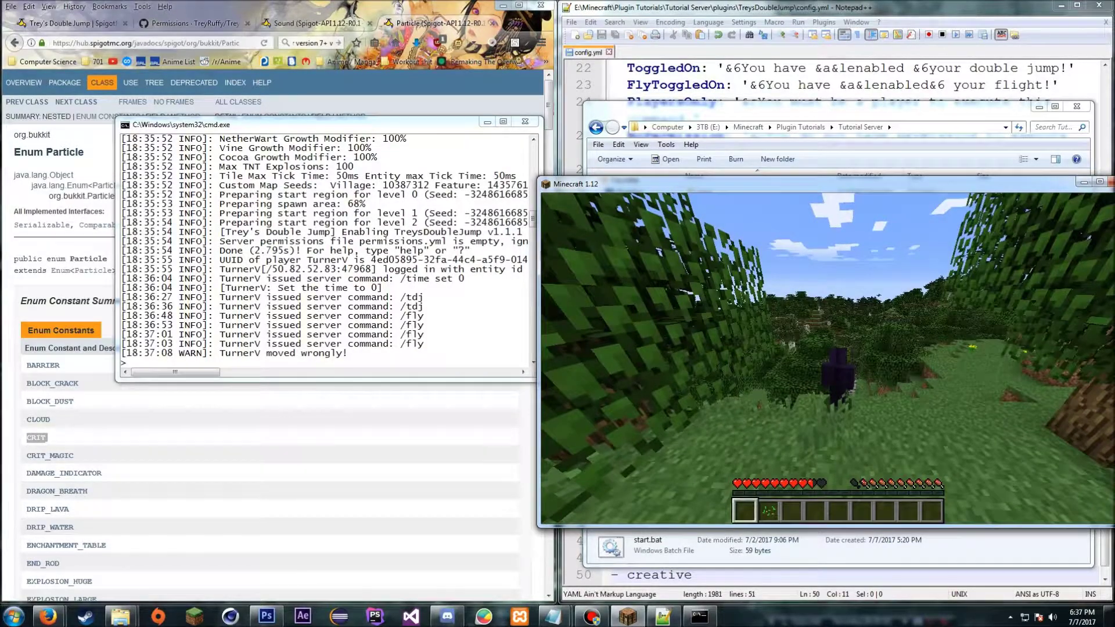
pyautogui.press('Escape')
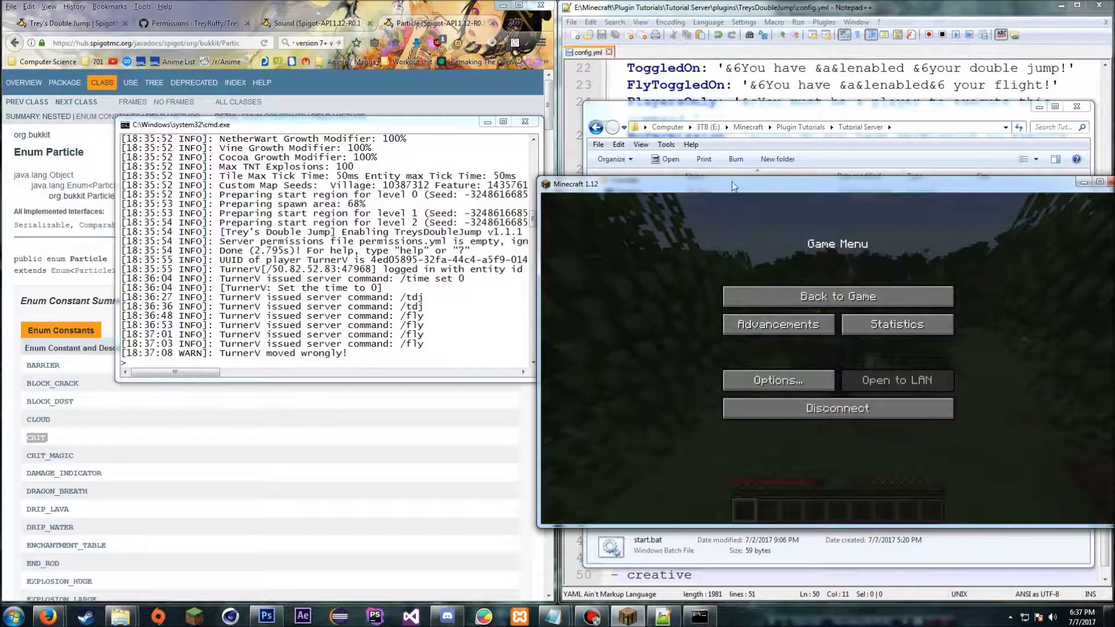
# Move the console, Minecraft and file browser windows aside and reload the changed config.yml
pyautogui.click(488, 123)
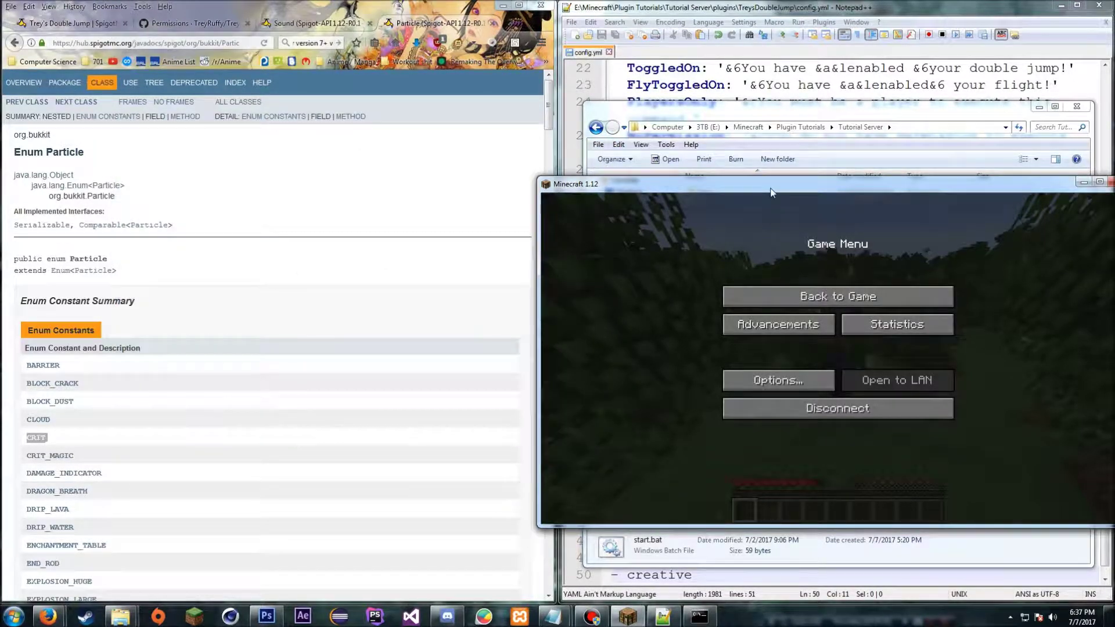
pyautogui.moveTo(771, 192); pyautogui.dragTo(726, 225)
pyautogui.click(1039, 106)
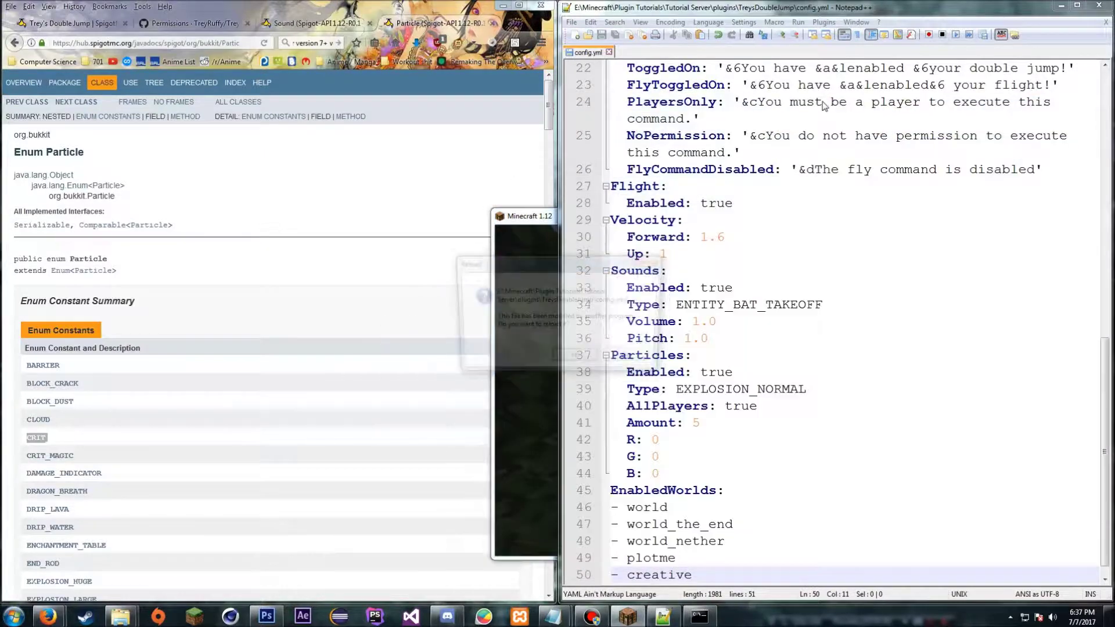
pyautogui.click(578, 360)
# Open the Spigot javadoc's Sound constants page and scroll through the list
pyautogui.click(311, 448)
pyautogui.scroll(-8, 345, 298)
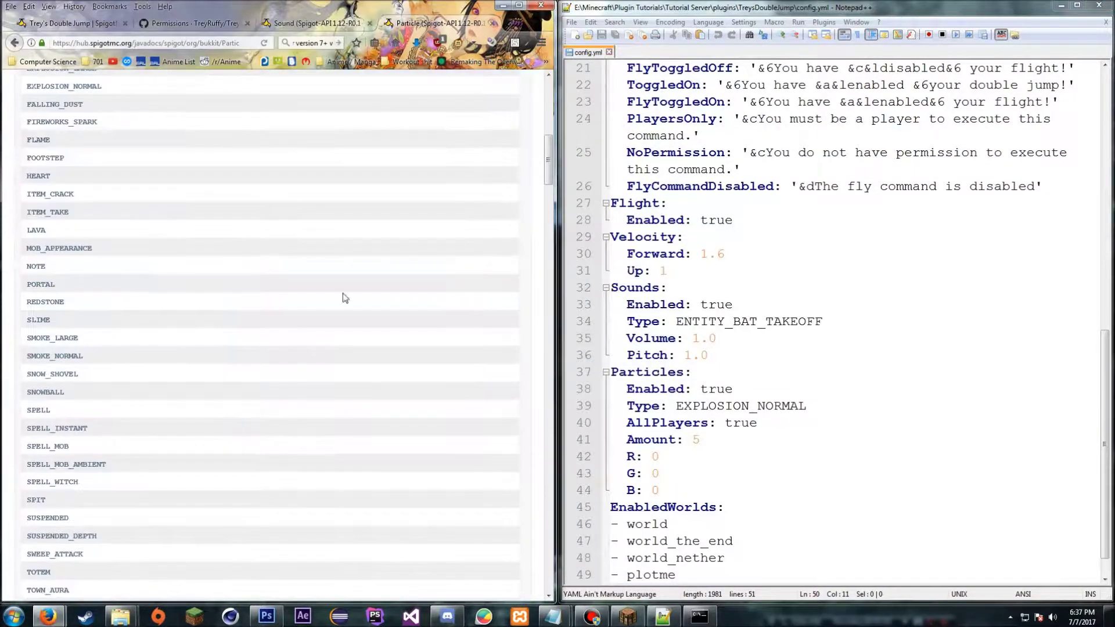
pyautogui.click(313, 24)
pyautogui.scroll(-10, 337, 388)
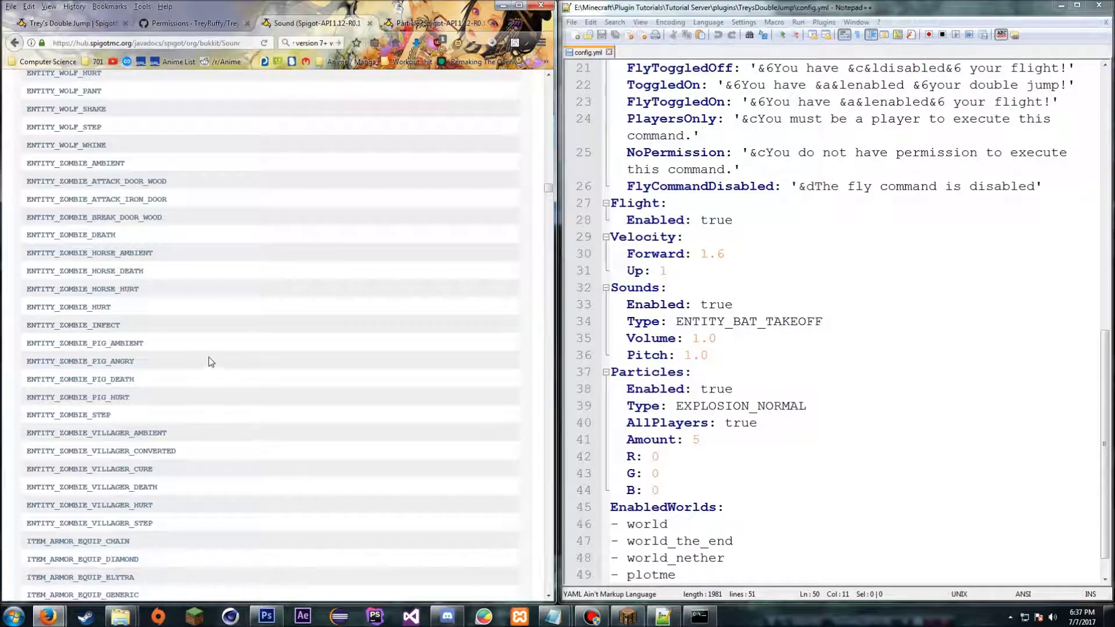
pyautogui.scroll(-10, 183, 350)
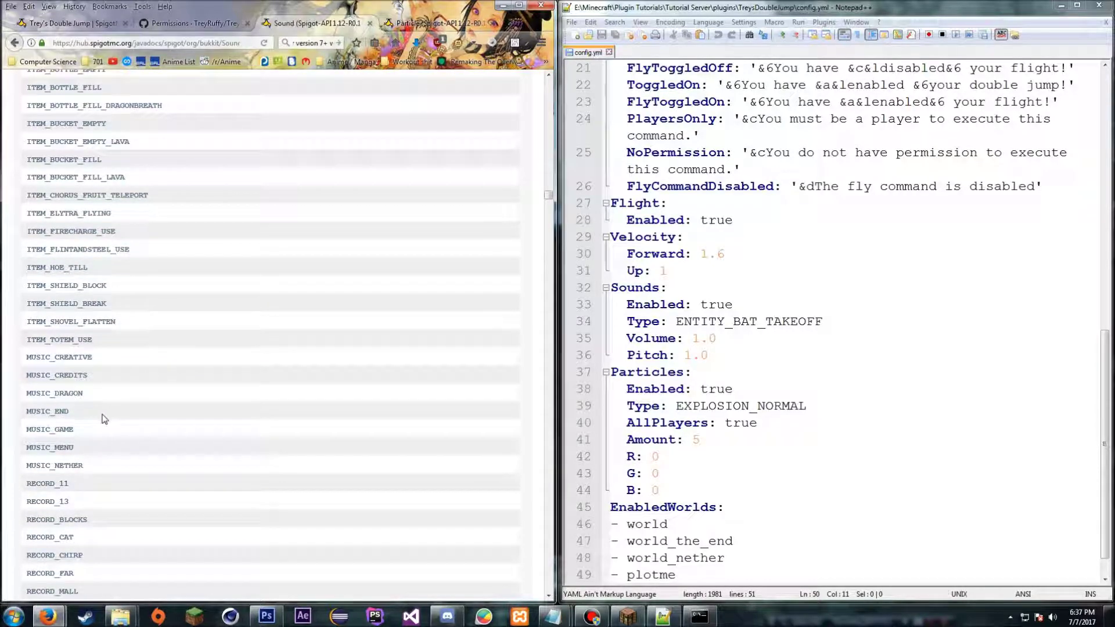
pyautogui.scroll(-7, 151, 430)
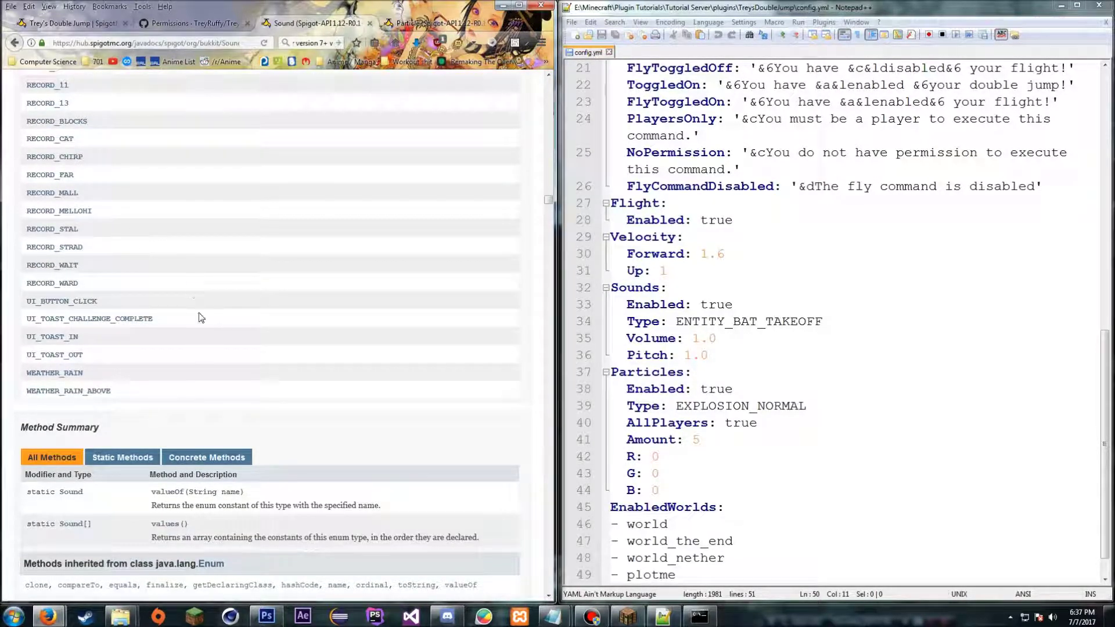
pyautogui.scroll(15, 199, 317)
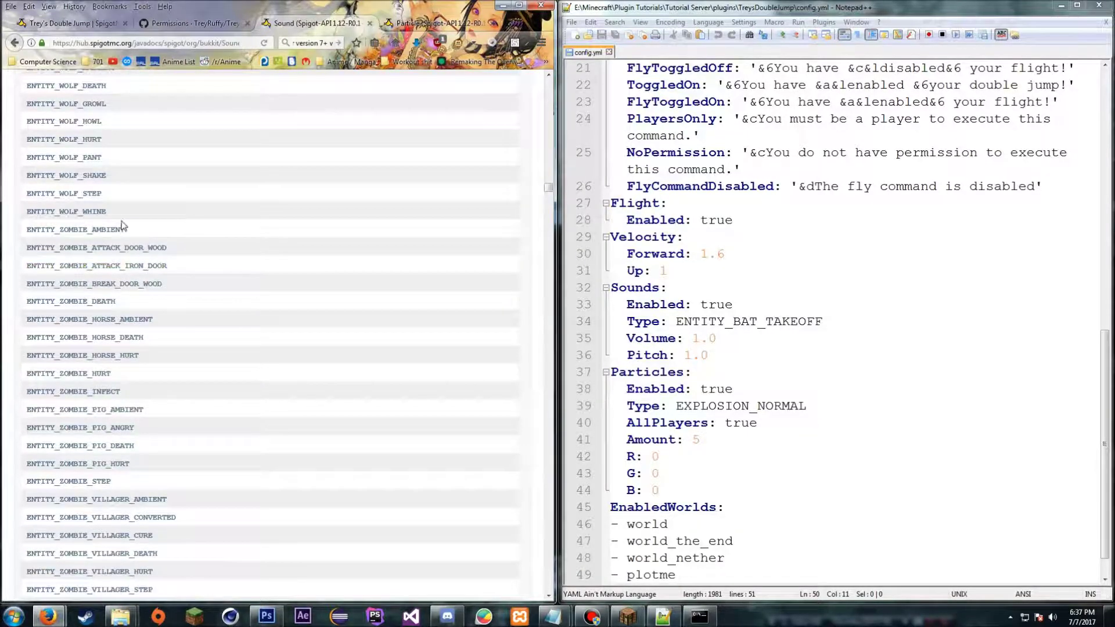
pyautogui.scroll(10, 124, 218)
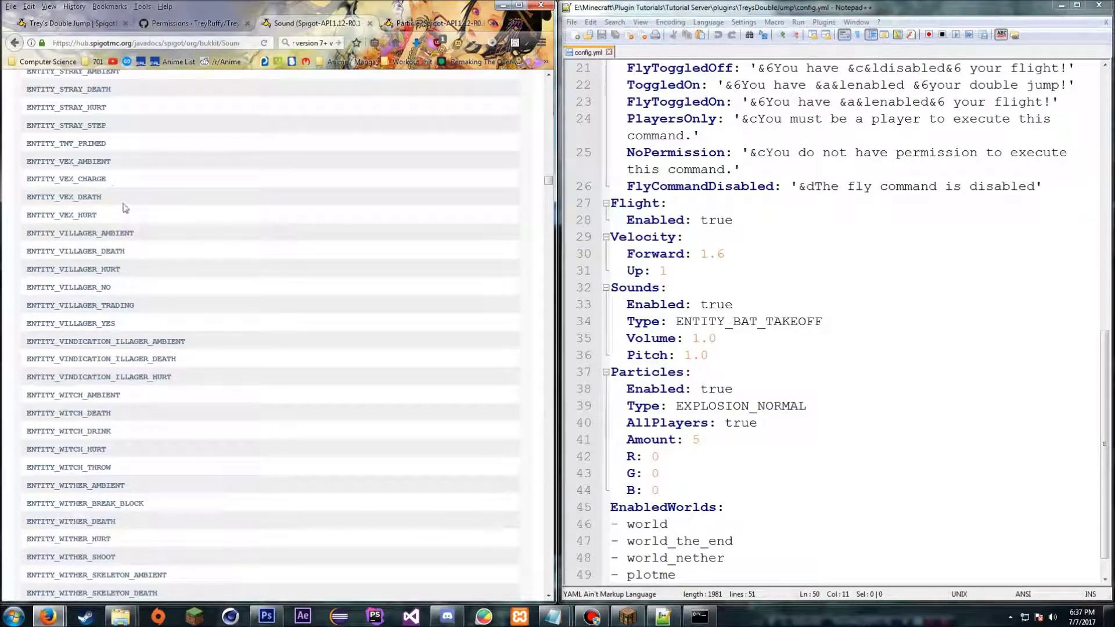
pyautogui.scroll(7, 143, 198)
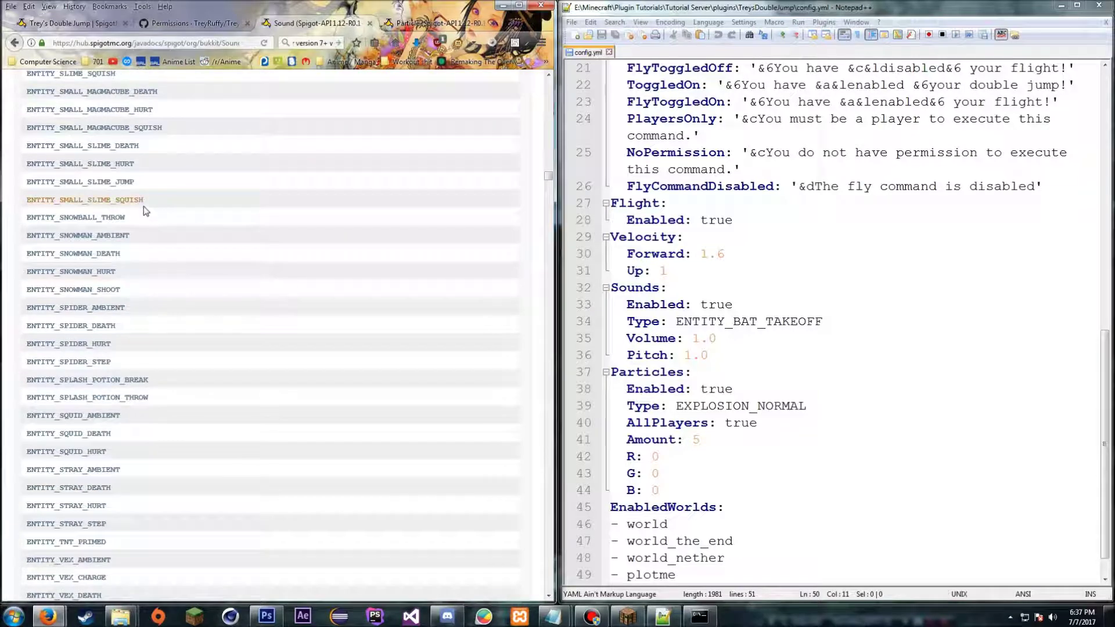
pyautogui.scroll(6, 174, 221)
# Search the page for 'chest', select BLOCK_CHEST_OPEN, then select ENTITY_BAT_TAKEOFF in config.yml
pyautogui.hotkey('ctrl', 'f')
pyautogui.write('chest')
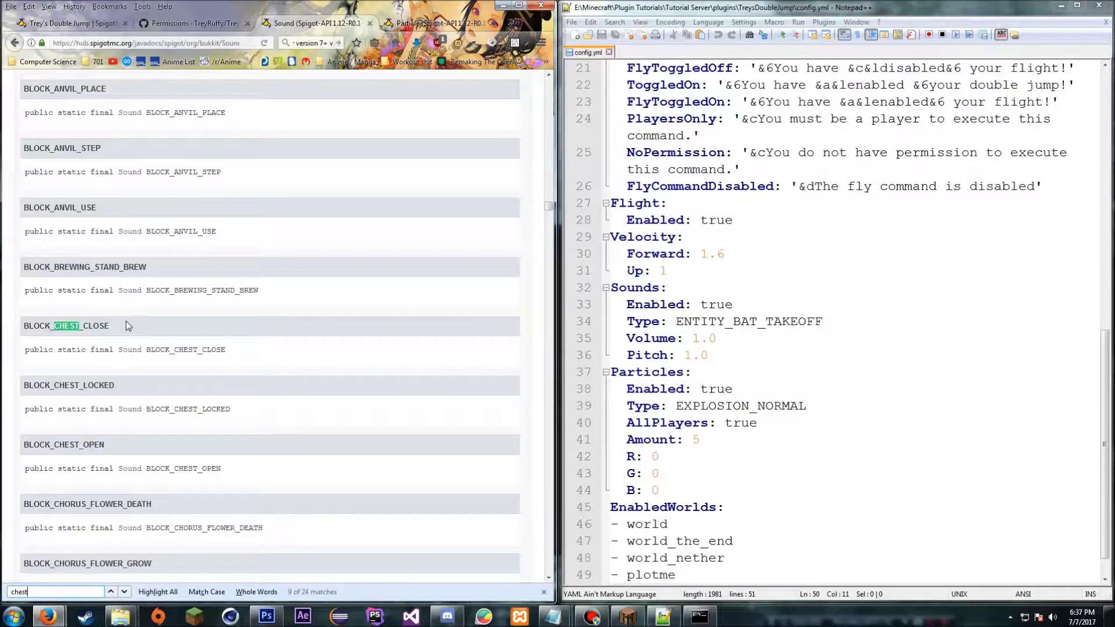
pyautogui.moveTo(127, 326); pyautogui.dragTo(40, 326)
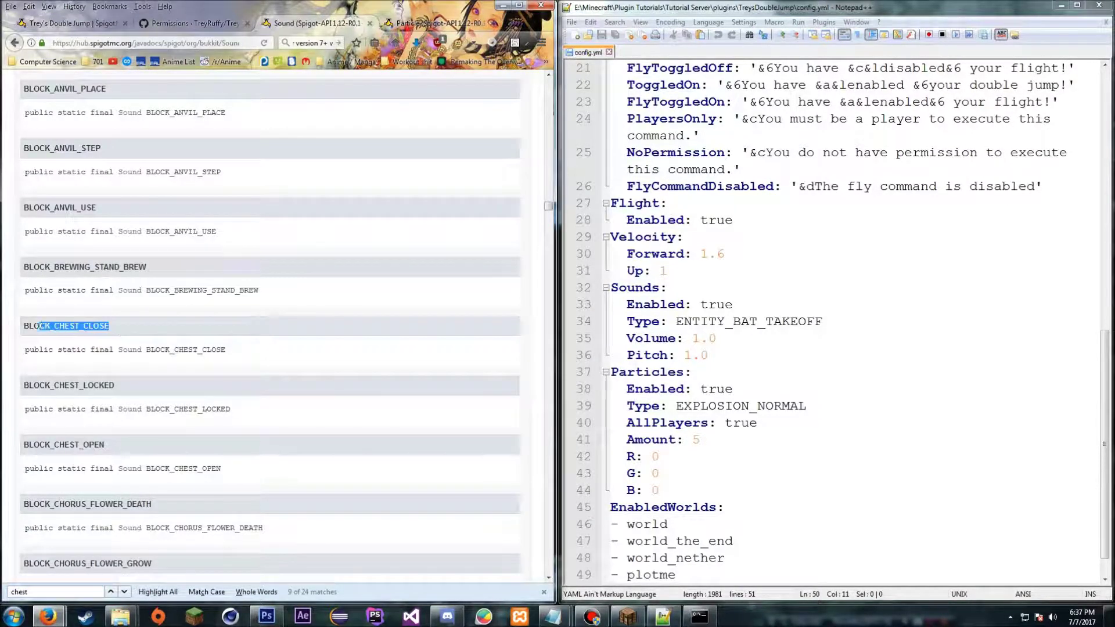
pyautogui.moveTo(124, 445); pyautogui.dragTo(23, 448)
pyautogui.hotkey('ctrl', 'c')
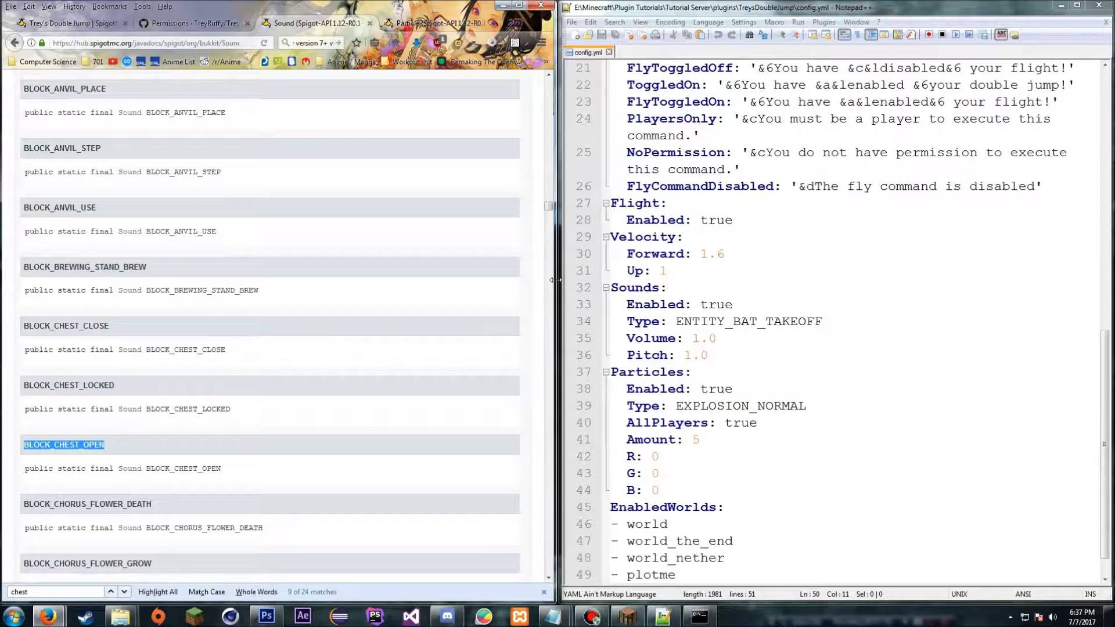
pyautogui.click(674, 288)
pyautogui.moveTo(676, 321); pyautogui.dragTo(823, 321)
# Replace ENTITY_BAT_TAKEOFF with BLOCK_CHEST_OPEN on line 34 and save config.yml
pyautogui.hotkey('ctrl', 'v')
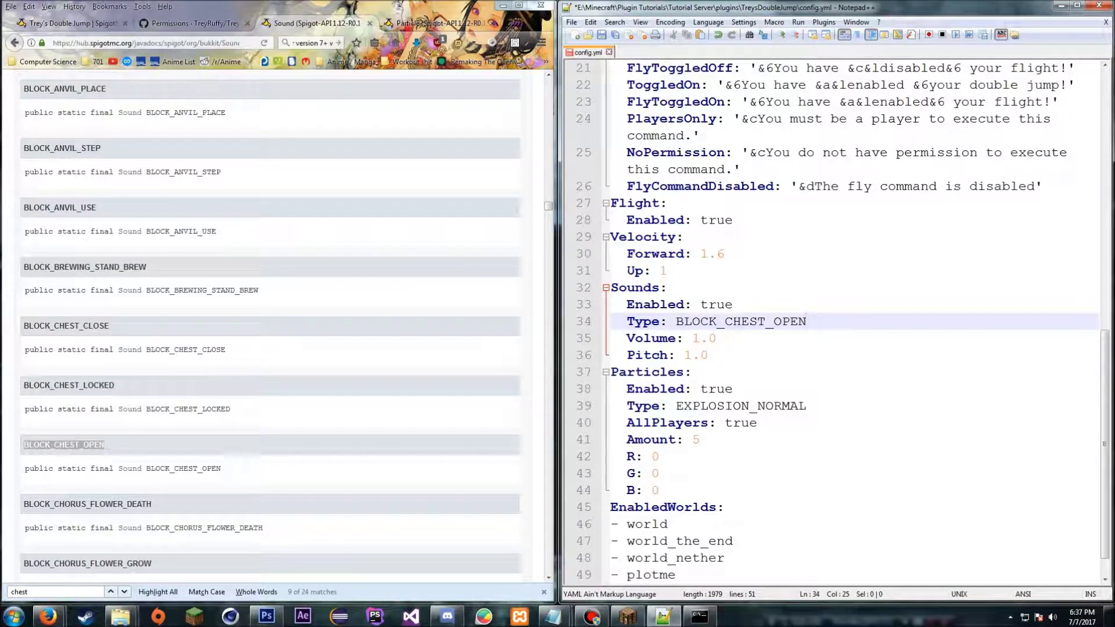
pyautogui.moveTo(701, 338); pyautogui.dragTo(635, 339)
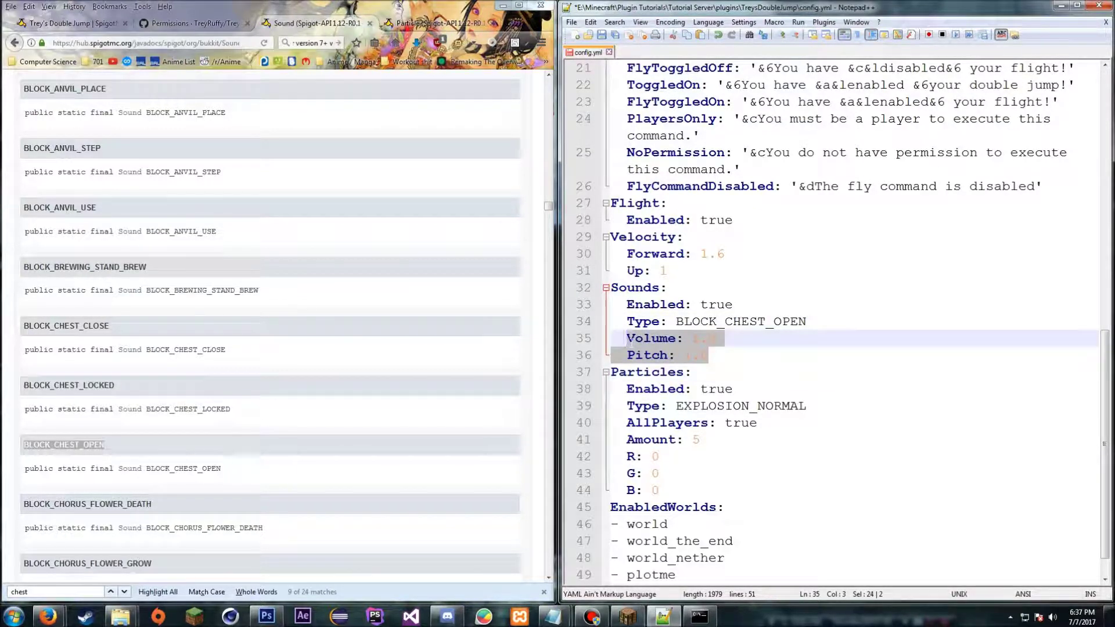
pyautogui.click(700, 339)
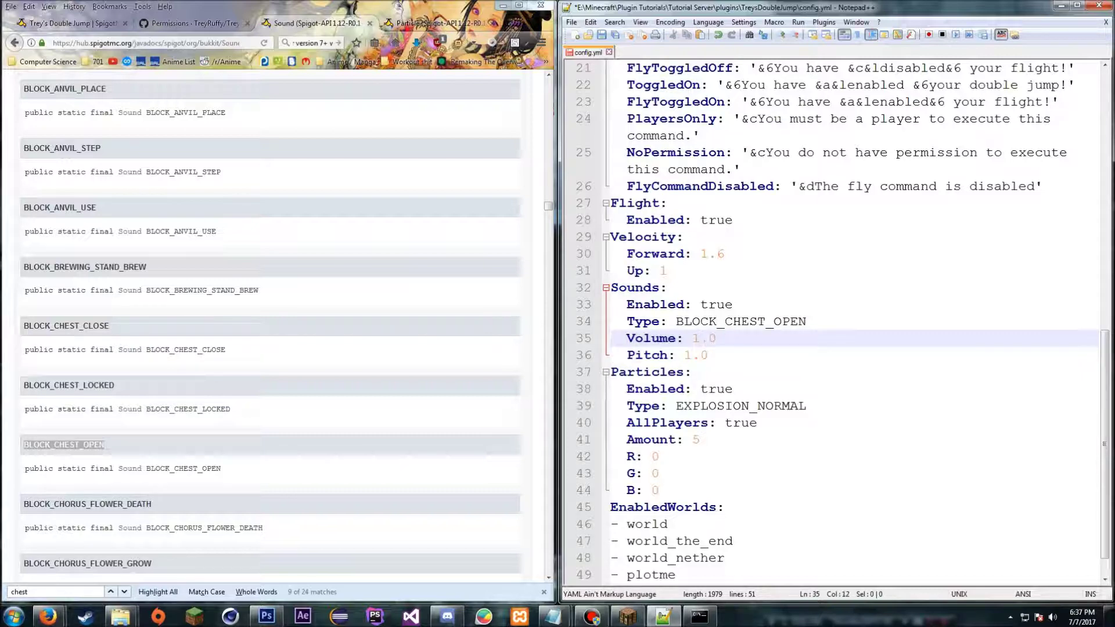
pyautogui.hotkey('ctrl', 's')
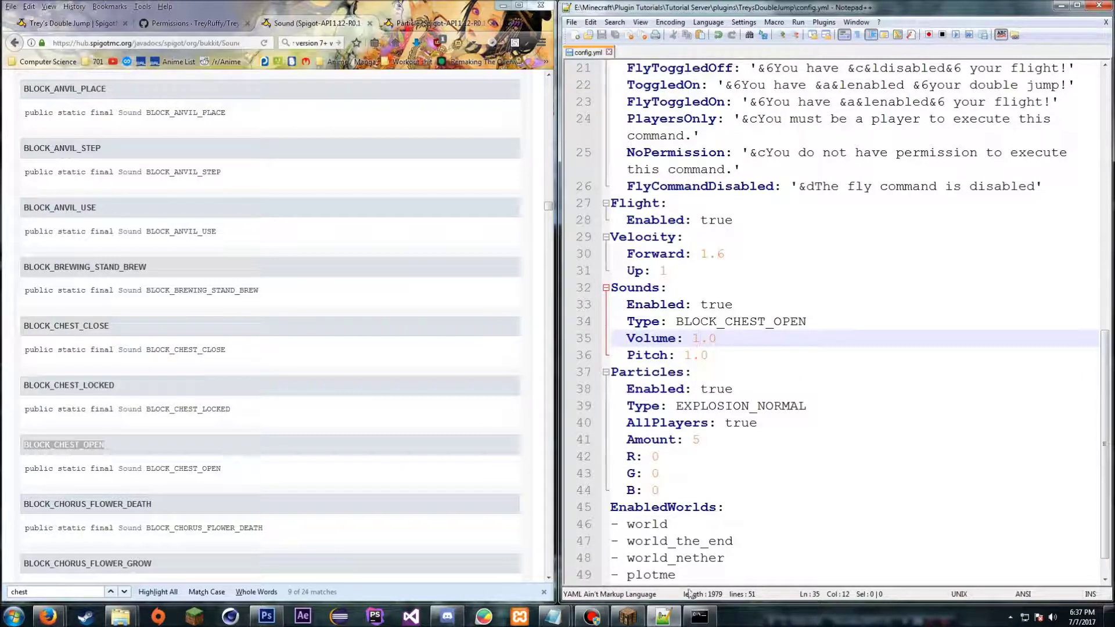
pyautogui.click(627, 616)
# Run /reload in Minecraft to load the BLOCK_CHEST_OPEN sound
pyautogui.click(755, 329)
pyautogui.write('/reload')
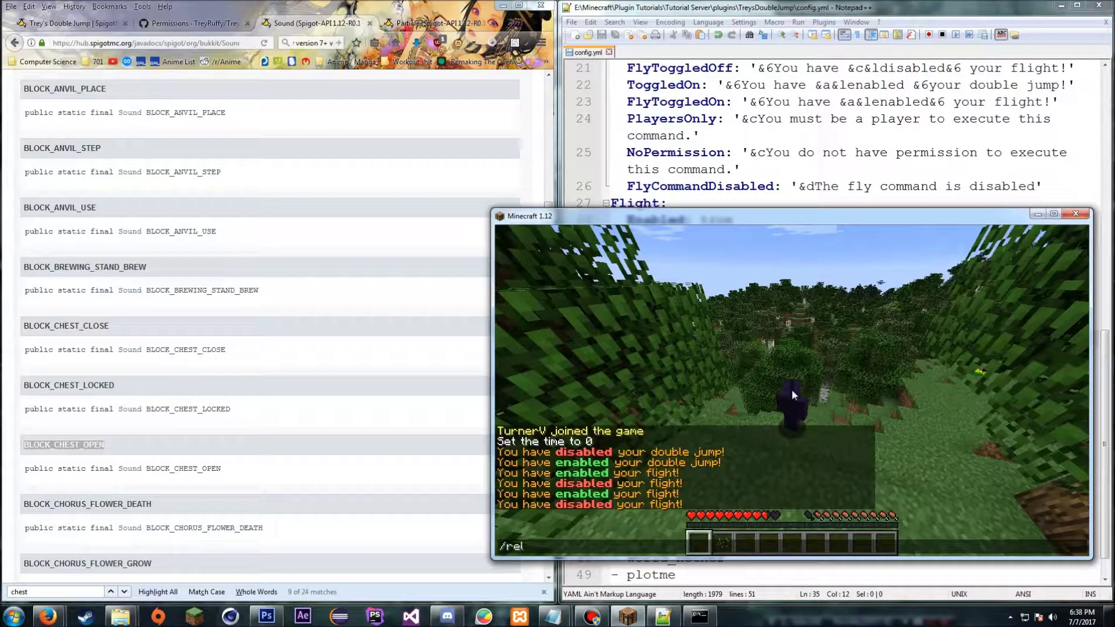
pyautogui.press('Return')
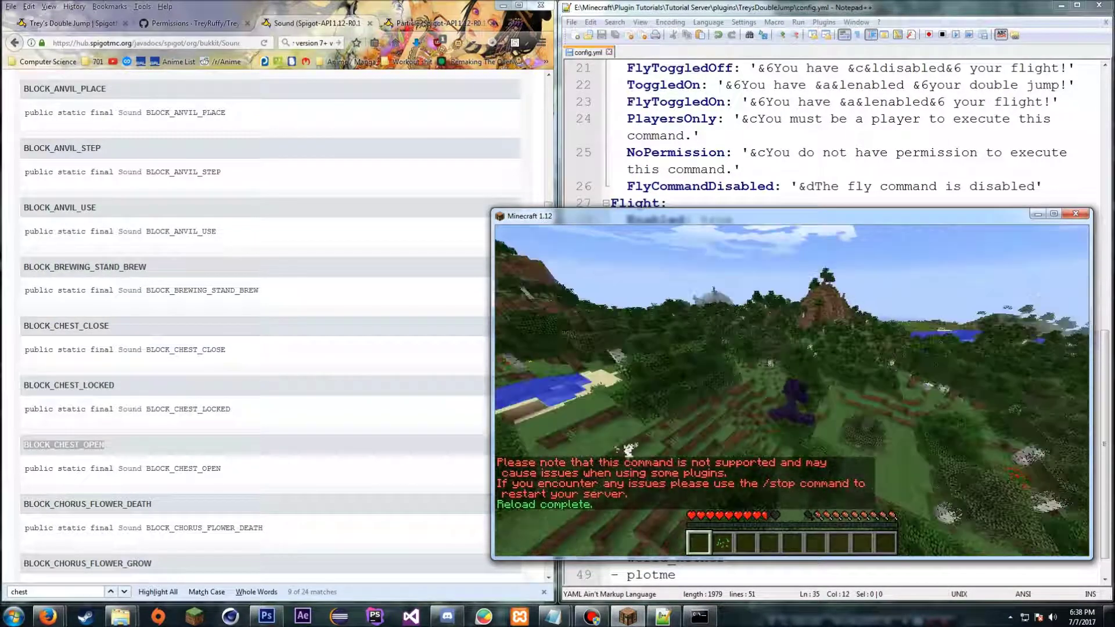
# Reload config.yml in Notepad++ and raise the sound volume to 100.0
pyautogui.press('Escape')
pyautogui.moveTo(866, 218); pyautogui.dragTo(409, 247)
pyautogui.click(601, 361)
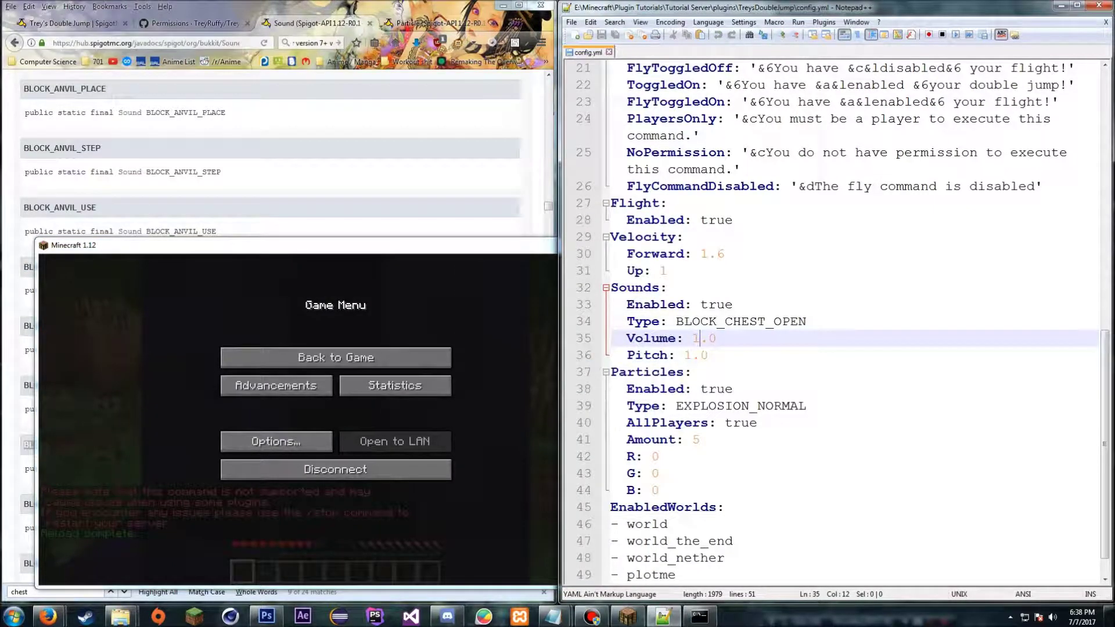
pyautogui.write('00')
# Run /reload again so the 100.0 volume takes effect
pyautogui.click(365, 357)
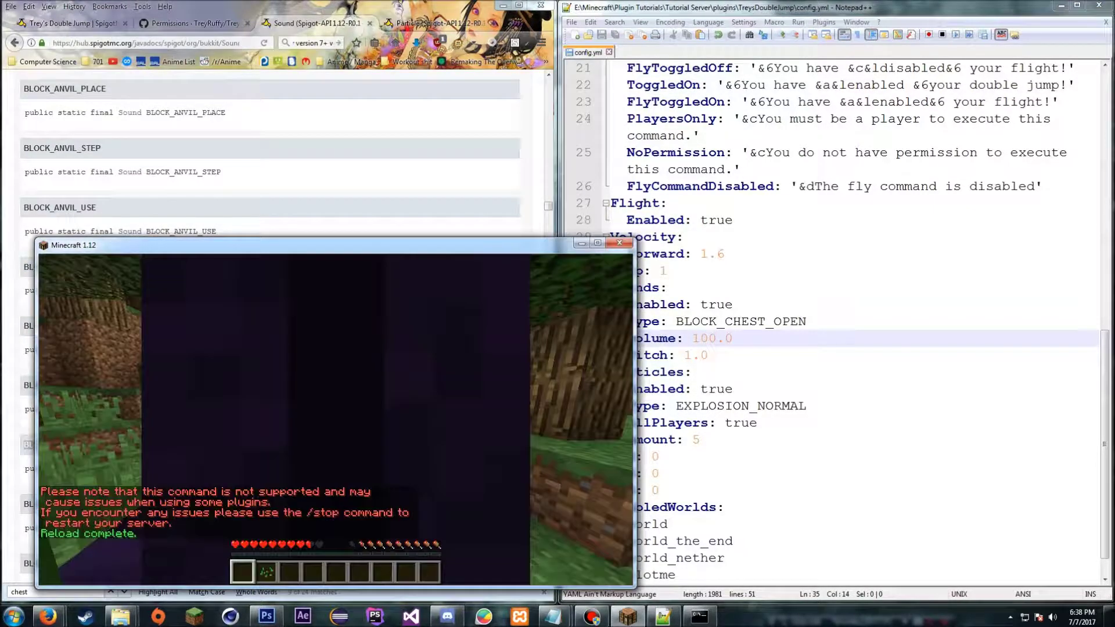
pyautogui.press('/')
pyautogui.write('reload')
pyautogui.press('Return')
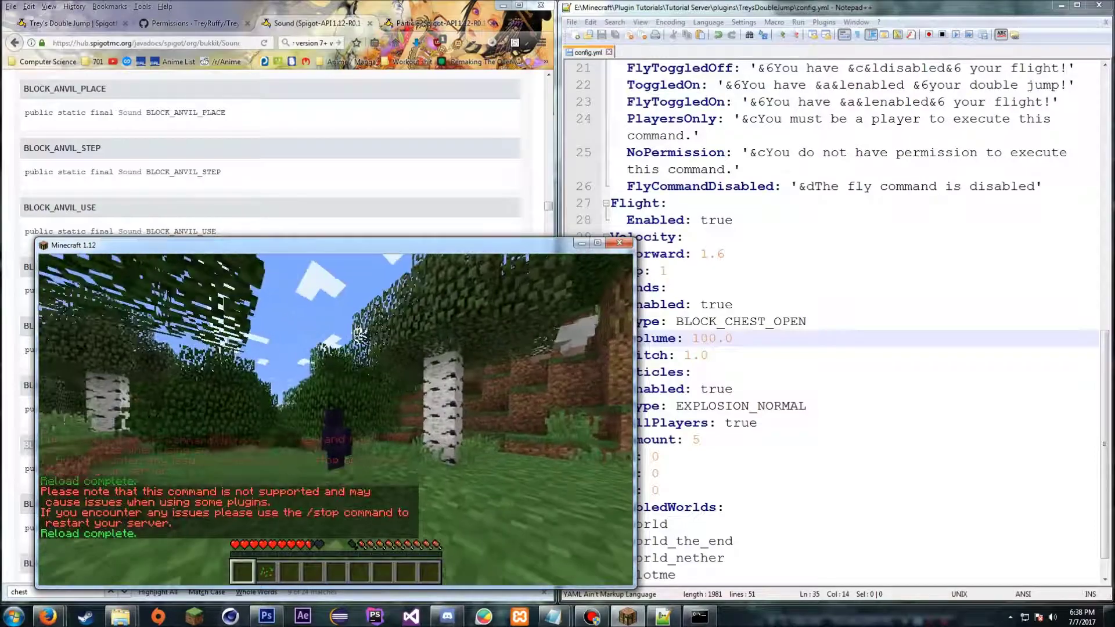
# Test the double jump several times over the forest, then walk forward
pyautogui.press('space')
pyautogui.press('space')
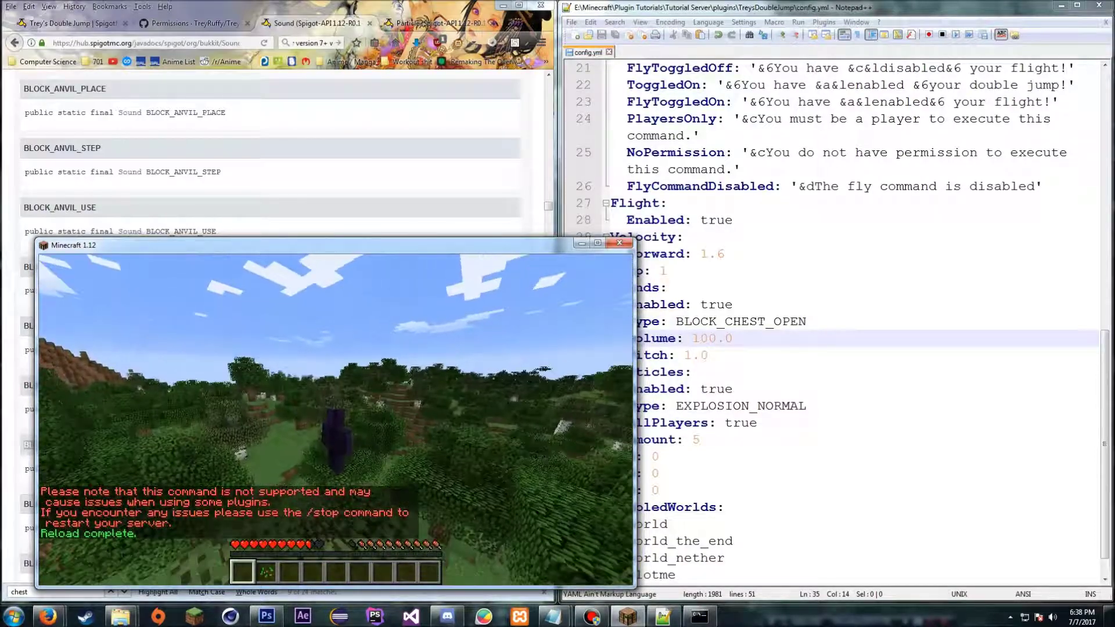
pyautogui.press('space')
pyautogui.press('space')
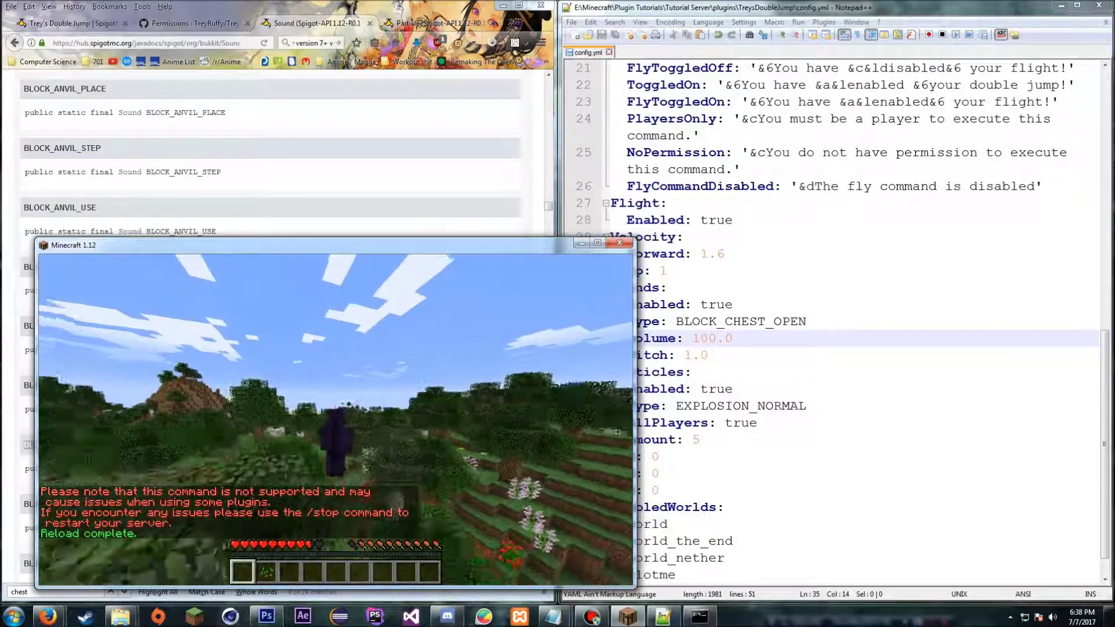
pyautogui.press('space')
pyautogui.press('space')
pyautogui.press('w')
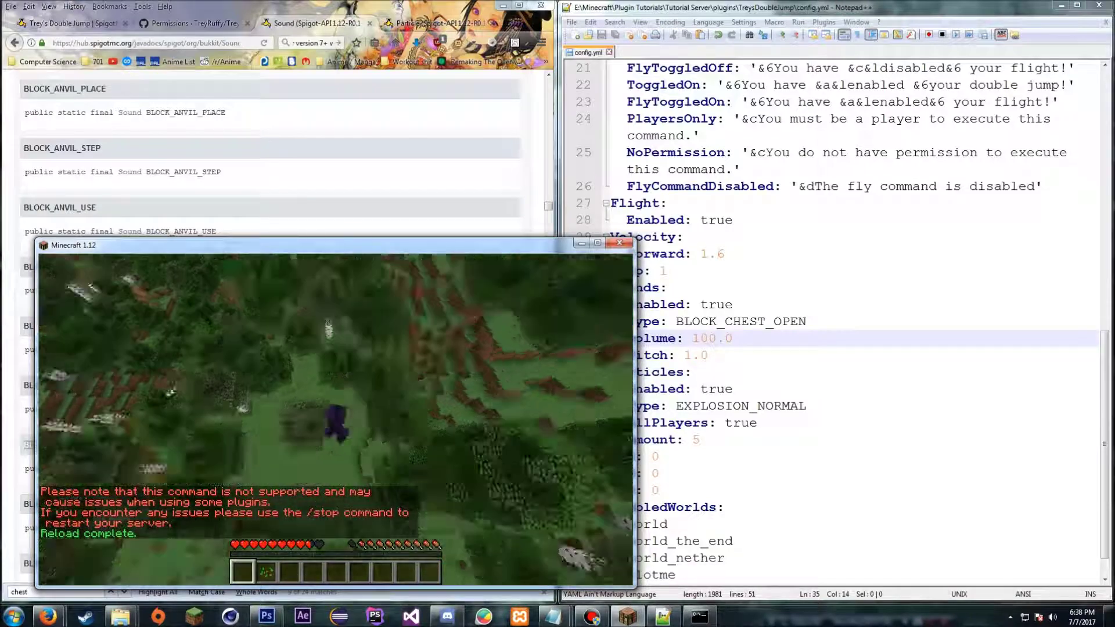
pyautogui.press('w')
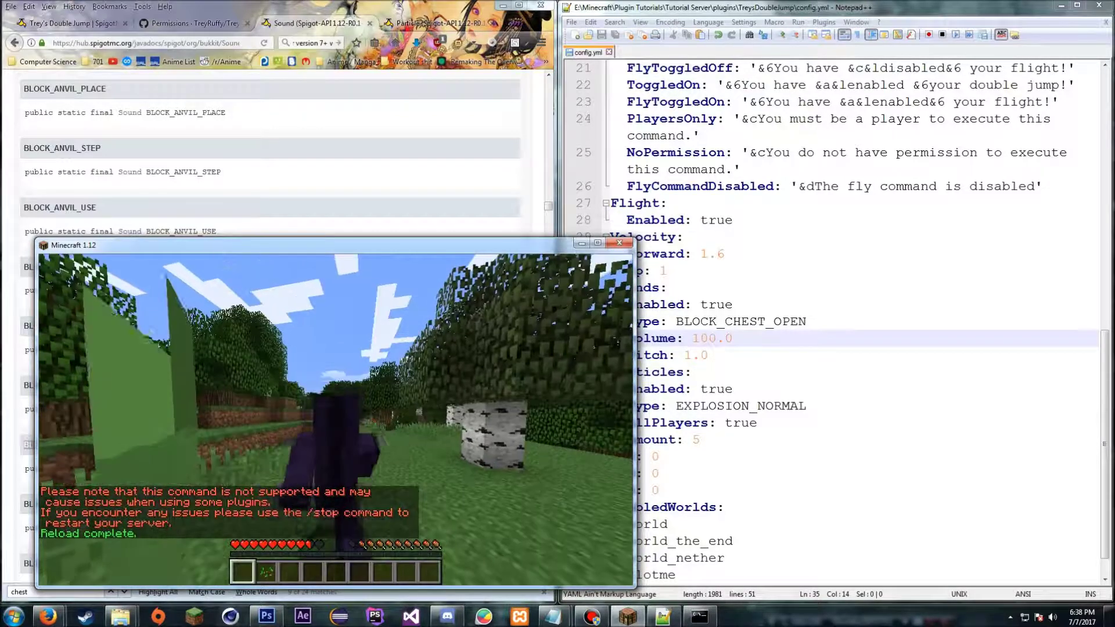